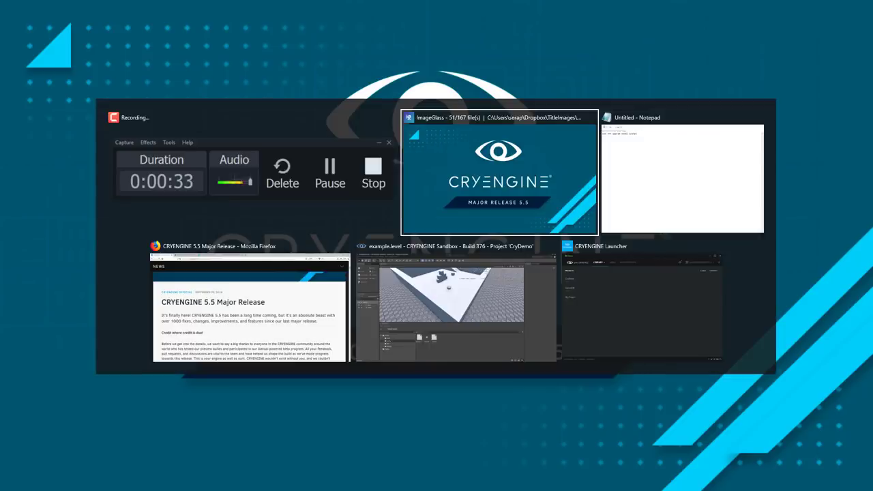
{"action": "key", "text": "alt+Tab"}
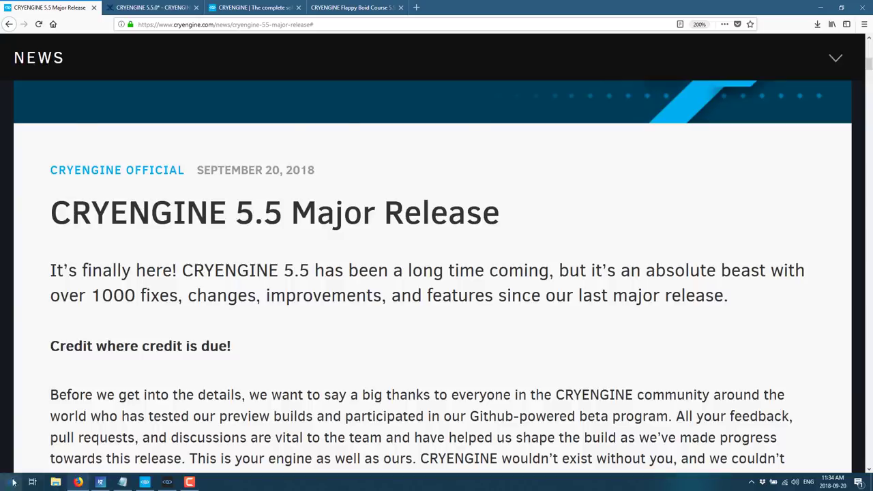
- Switch to Firefox and scroll the 5.5 Major Release article past the intro and upgrade notes to SVOGI Improvements
{"action": "scroll", "coordinate": [334, 375], "scroll_direction": "down", "scroll_amount": 5}
{"action": "scroll", "coordinate": [334, 375], "scroll_direction": "down", "scroll_amount": 5}
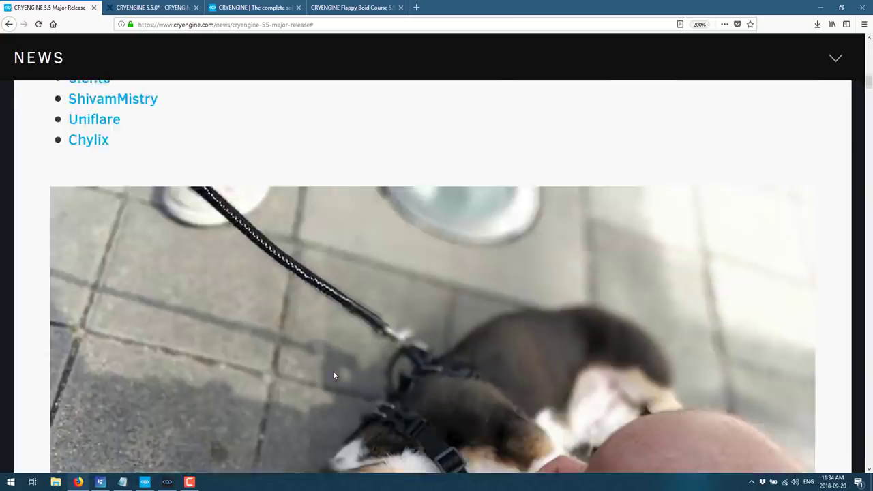
{"action": "scroll", "coordinate": [333, 374], "scroll_direction": "down", "scroll_amount": 5}
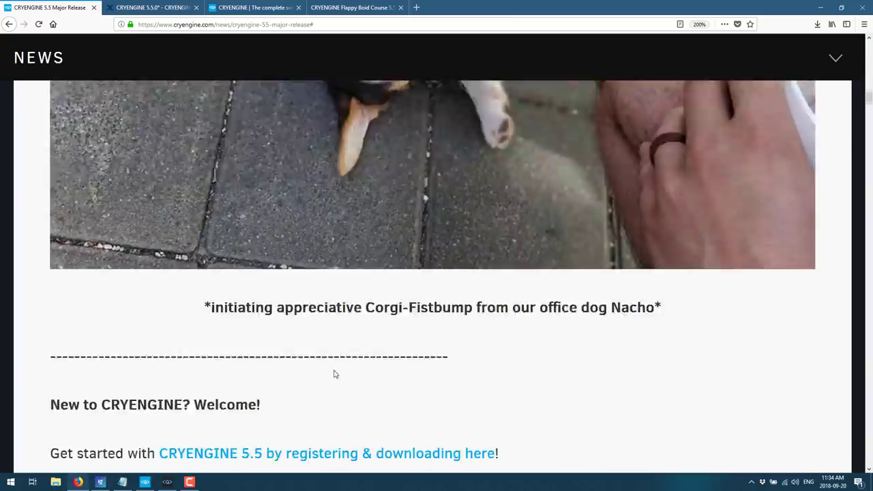
{"action": "scroll", "coordinate": [334, 372], "scroll_direction": "down", "scroll_amount": 5}
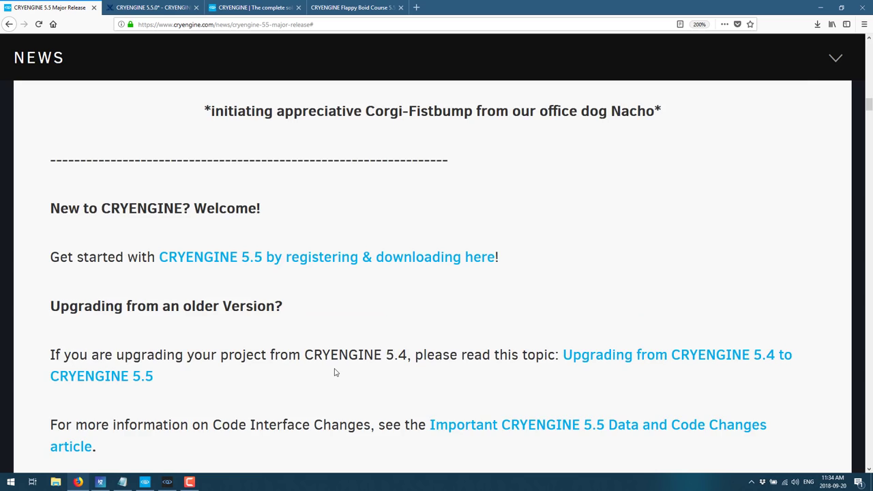
{"action": "scroll", "coordinate": [334, 368], "scroll_direction": "down", "scroll_amount": 8}
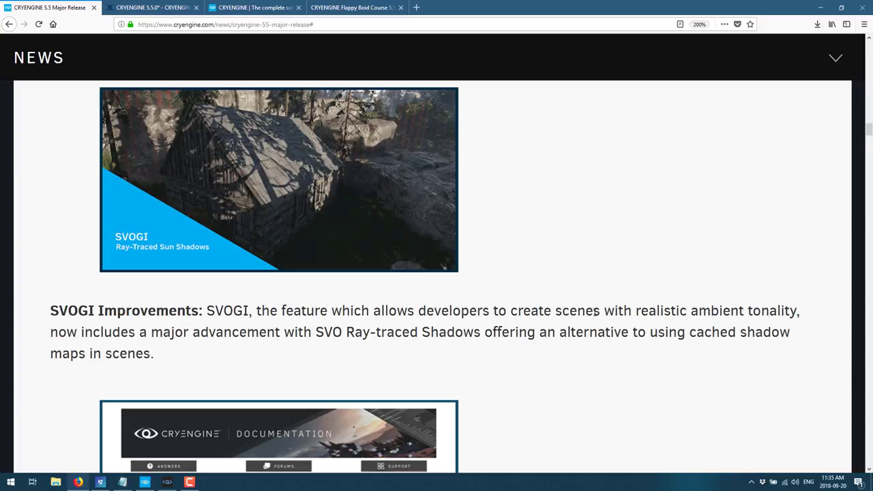
- Scroll from SVOGI past Documentation Overhaul to the Flappy Boid onboarding course highlight
{"action": "scroll", "coordinate": [606, 304], "scroll_direction": "down", "scroll_amount": 4}
{"action": "scroll", "coordinate": [610, 293], "scroll_direction": "up", "scroll_amount": 1}
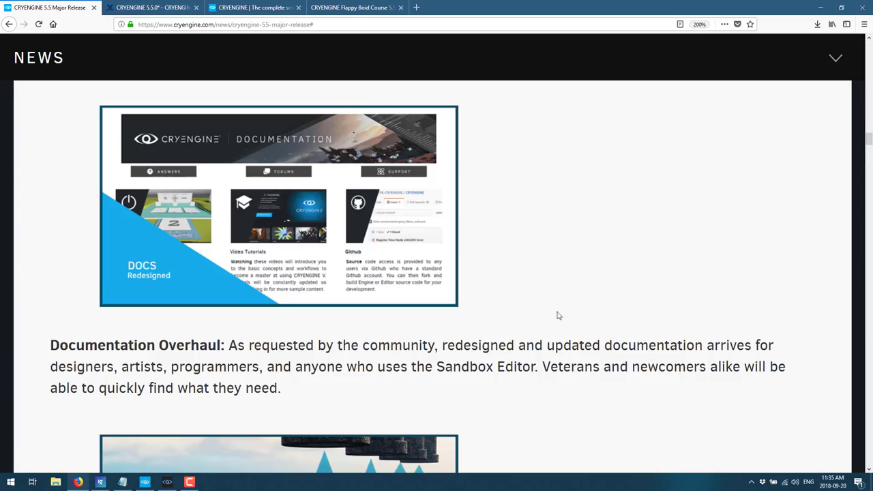
{"action": "scroll", "coordinate": [555, 314], "scroll_direction": "down", "scroll_amount": 4}
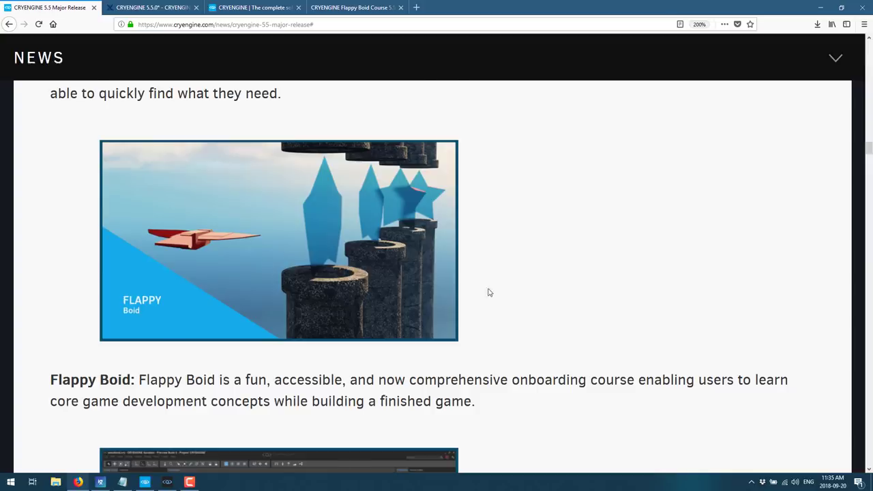
- Scroll past Sandbox UI/UX Changes and Terrain Object Blending to reach Updated Entity Components
{"action": "scroll", "coordinate": [484, 293], "scroll_direction": "down", "scroll_amount": 5}
{"action": "scroll", "coordinate": [484, 293], "scroll_direction": "down", "scroll_amount": 2}
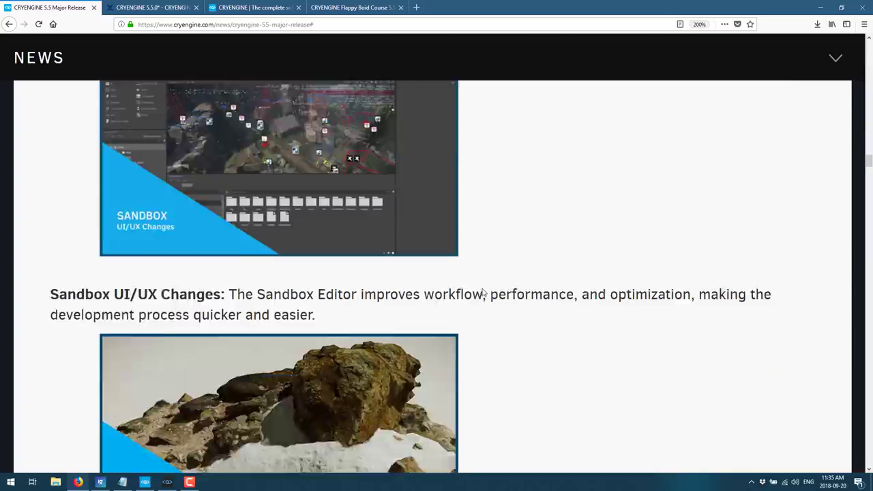
{"action": "scroll", "coordinate": [516, 287], "scroll_direction": "up", "scroll_amount": 2}
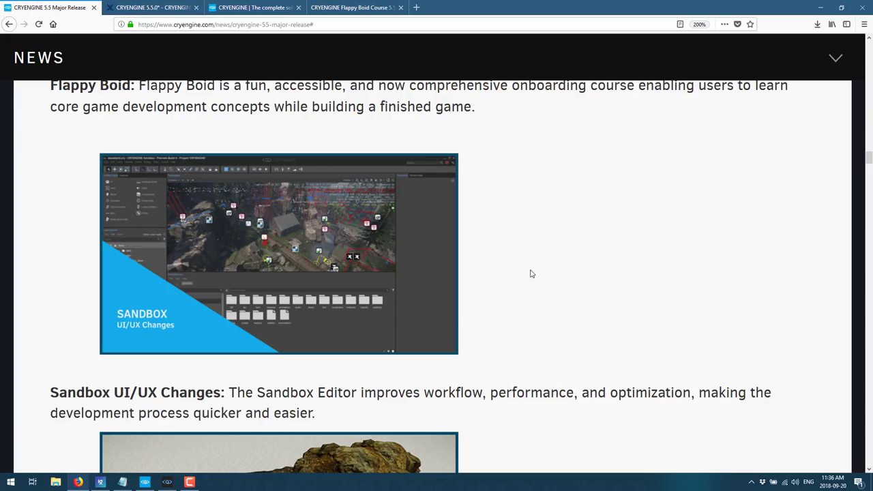
{"action": "scroll", "coordinate": [533, 266], "scroll_direction": "down", "scroll_amount": 3}
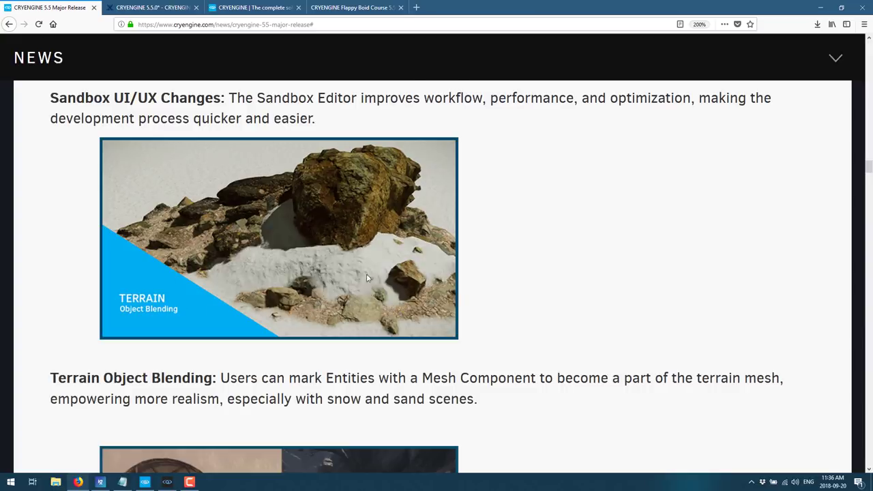
{"action": "scroll", "coordinate": [440, 276], "scroll_direction": "down", "scroll_amount": 3}
{"action": "scroll", "coordinate": [444, 275], "scroll_direction": "down", "scroll_amount": 3}
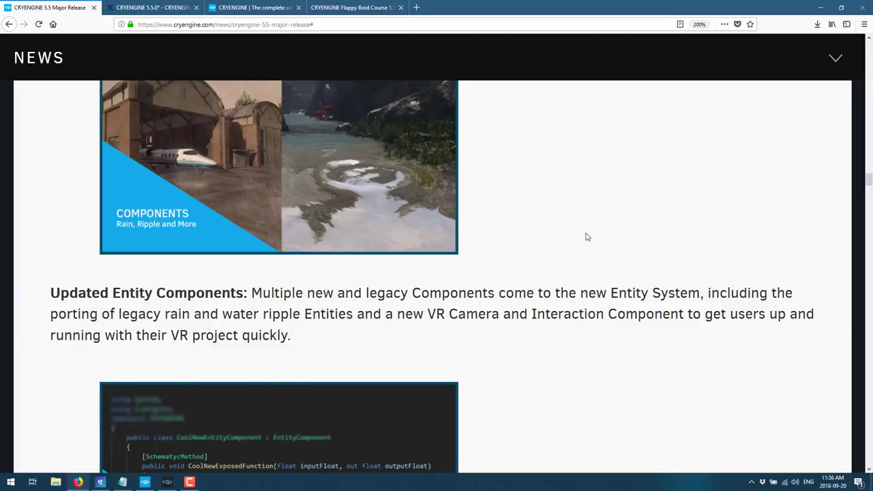
- Scroll through C# Upgrades and Terrain System Improvements down to Game Platform Plugins
{"action": "scroll", "coordinate": [585, 237], "scroll_direction": "down", "scroll_amount": 2}
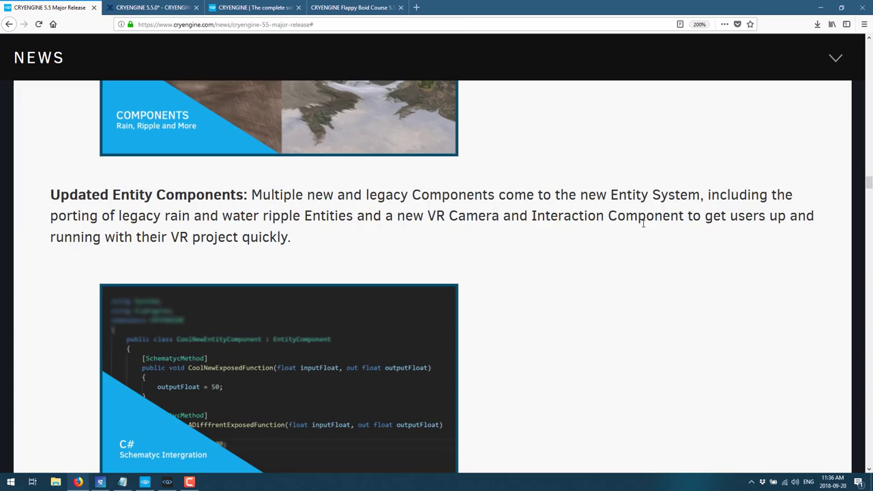
{"action": "scroll", "coordinate": [576, 225], "scroll_direction": "down", "scroll_amount": 5}
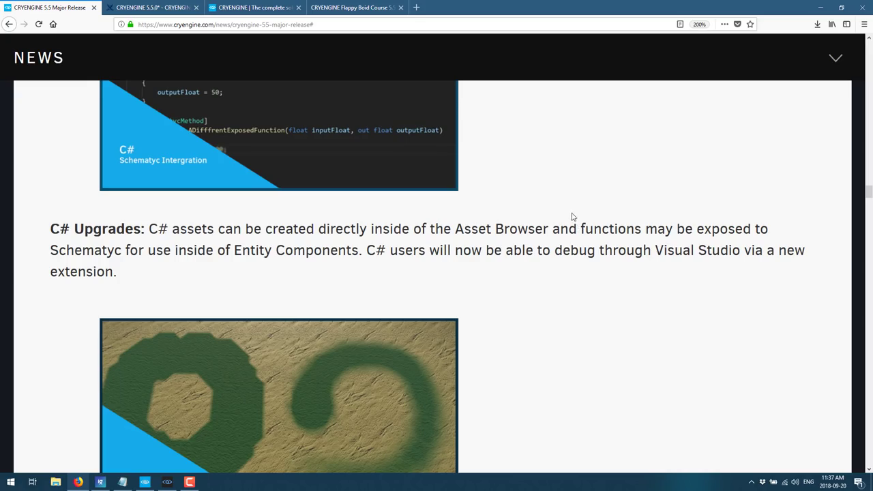
{"action": "scroll", "coordinate": [571, 216], "scroll_direction": "down", "scroll_amount": 1}
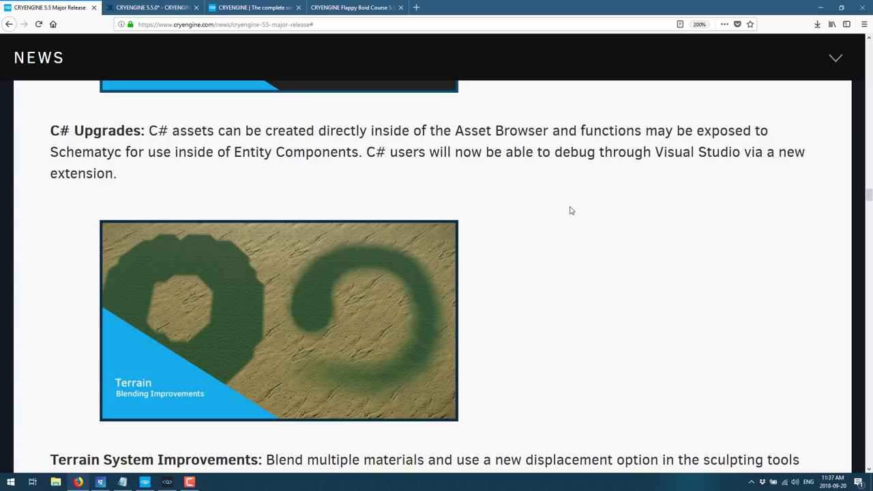
{"action": "scroll", "coordinate": [592, 210], "scroll_direction": "down", "scroll_amount": 3}
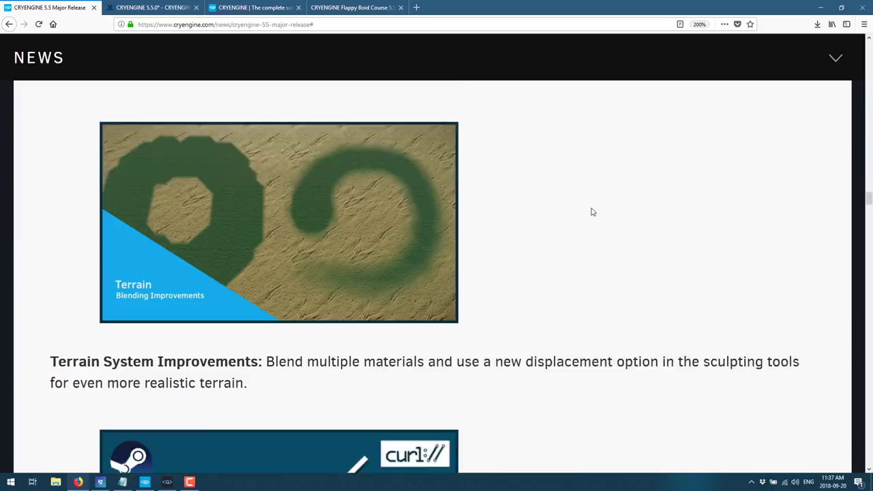
{"action": "scroll", "coordinate": [592, 211], "scroll_direction": "up", "scroll_amount": 2}
{"action": "scroll", "coordinate": [498, 339], "scroll_direction": "down", "scroll_amount": 5}
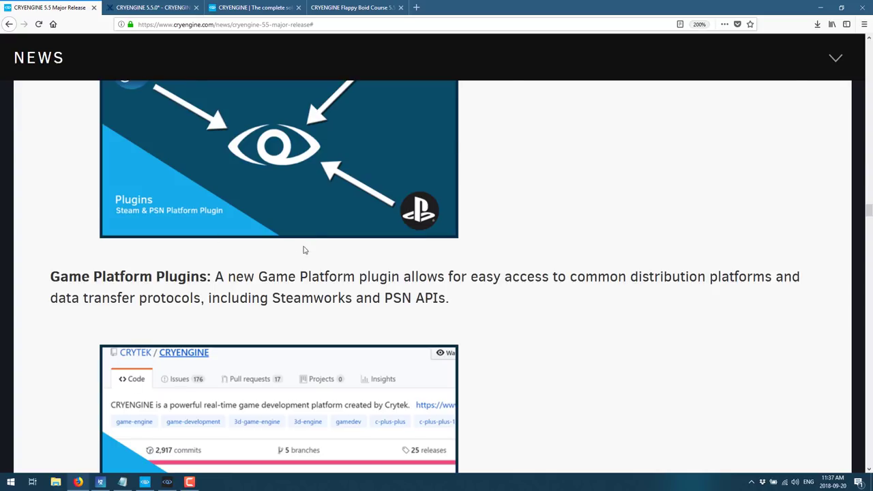
- Scroll past the GitHub and Unity Migration sections to Sandbox Level File Format
{"action": "scroll", "coordinate": [380, 294], "scroll_direction": "down", "scroll_amount": 2}
{"action": "scroll", "coordinate": [379, 294], "scroll_direction": "down", "scroll_amount": 1}
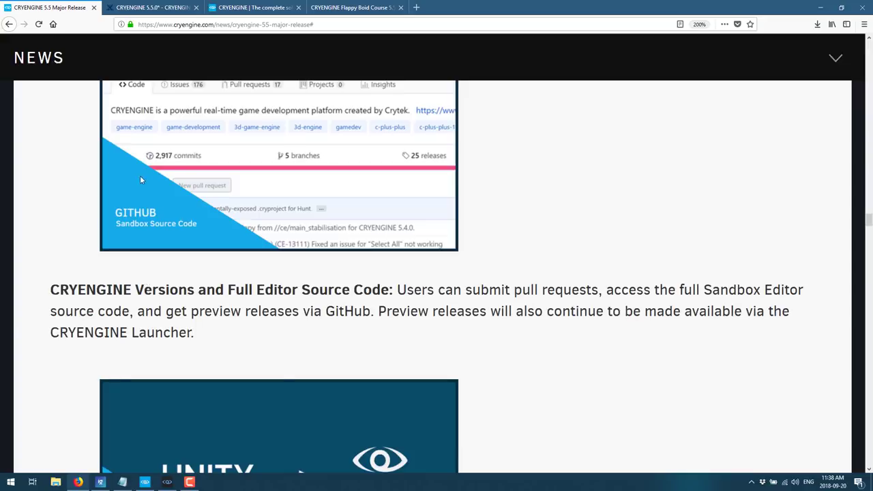
{"action": "scroll", "coordinate": [136, 175], "scroll_direction": "down", "scroll_amount": 2}
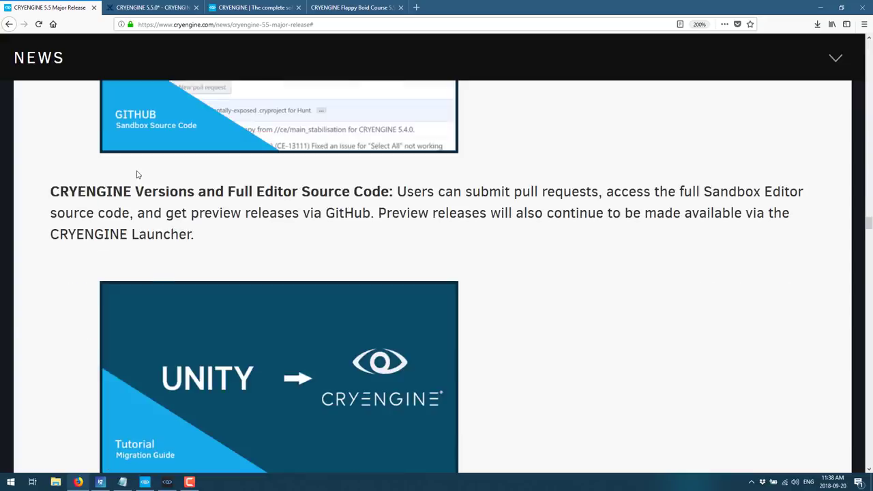
{"action": "scroll", "coordinate": [136, 175], "scroll_direction": "down", "scroll_amount": 4}
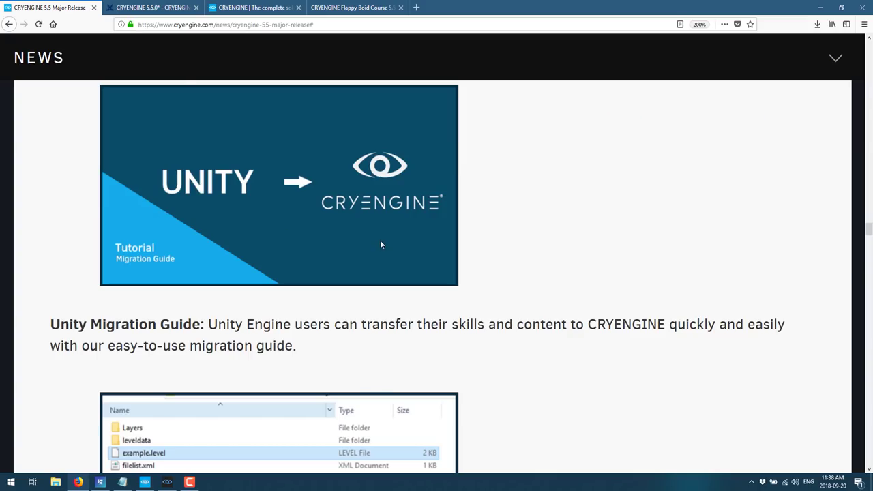
{"action": "scroll", "coordinate": [402, 214], "scroll_direction": "down", "scroll_amount": 2}
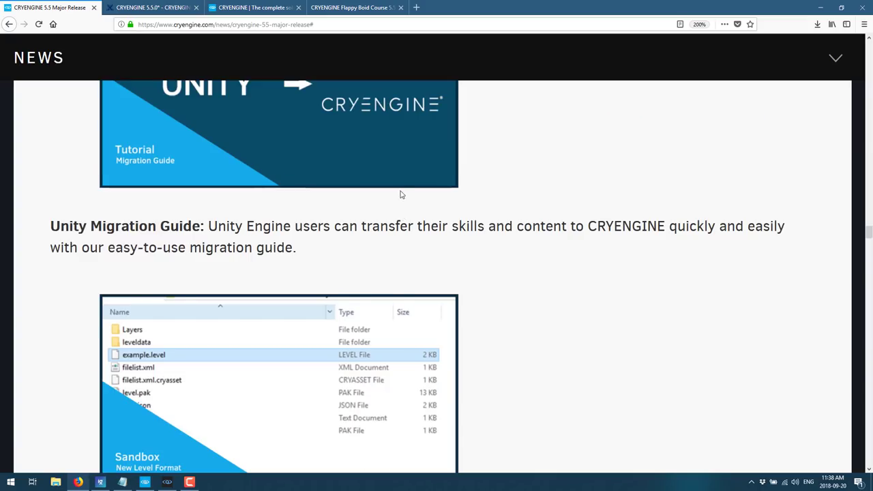
{"action": "scroll", "coordinate": [401, 193], "scroll_direction": "down", "scroll_amount": 2}
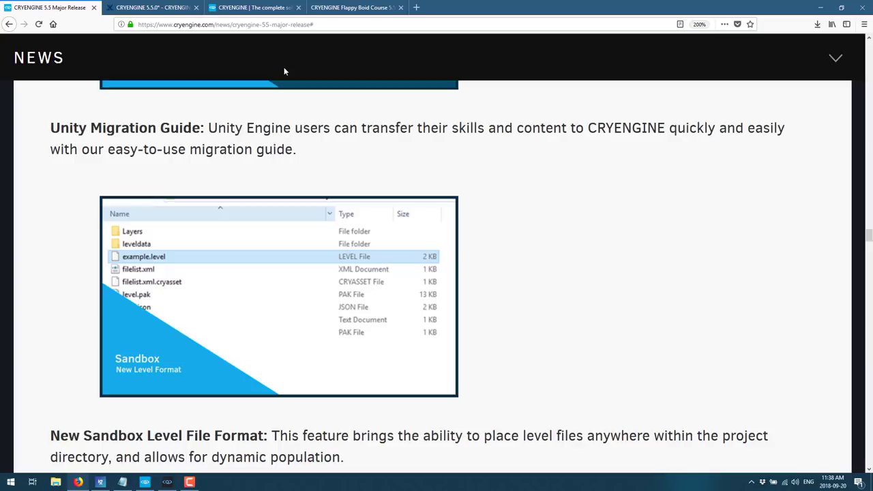
{"action": "scroll", "coordinate": [276, 90], "scroll_direction": "down", "scroll_amount": 2}
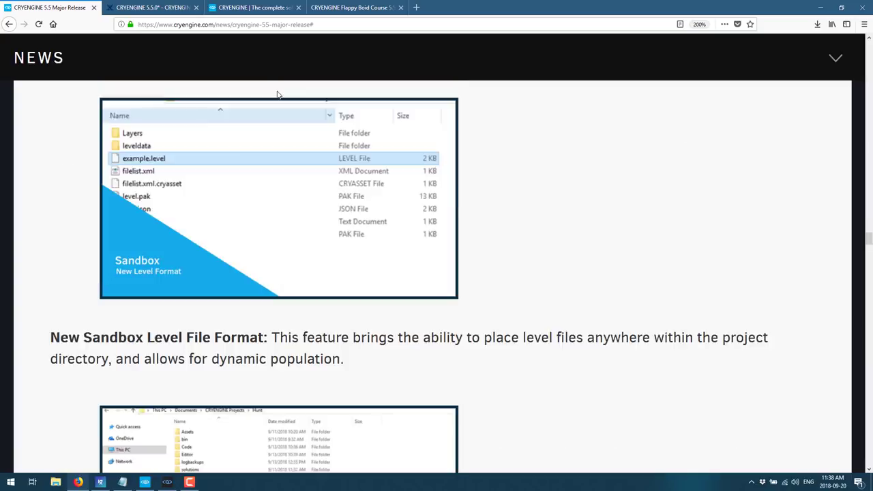
{"action": "scroll", "coordinate": [276, 94], "scroll_direction": "down", "scroll_amount": 3}
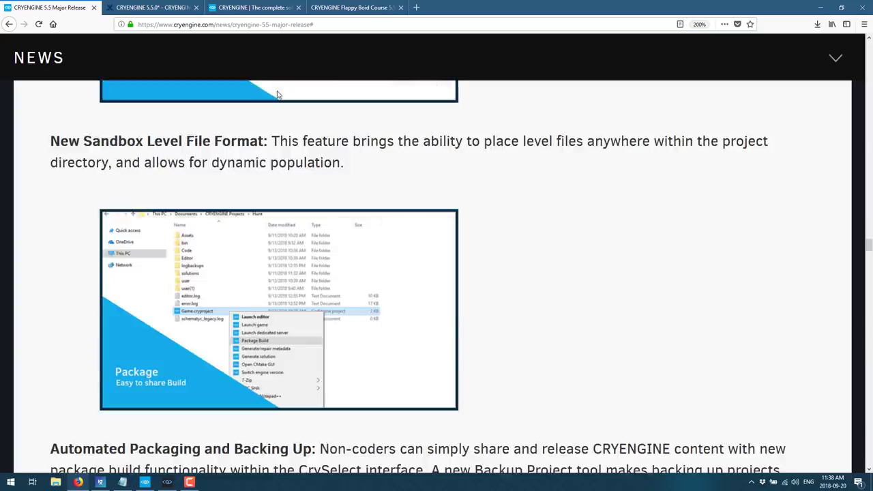
- Highlight the phrase about placing level files anywhere, then read on to the 32-bit heads-up
{"action": "left_click_drag", "start_coordinate": [488, 143], "coordinate": [717, 134]}
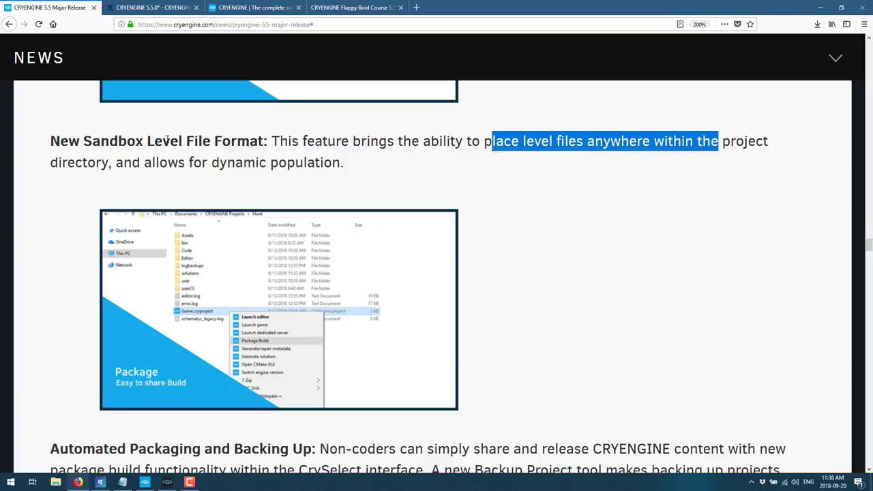
{"action": "scroll", "coordinate": [402, 175], "scroll_direction": "down", "scroll_amount": 2}
{"action": "scroll", "coordinate": [403, 174], "scroll_direction": "down", "scroll_amount": 2}
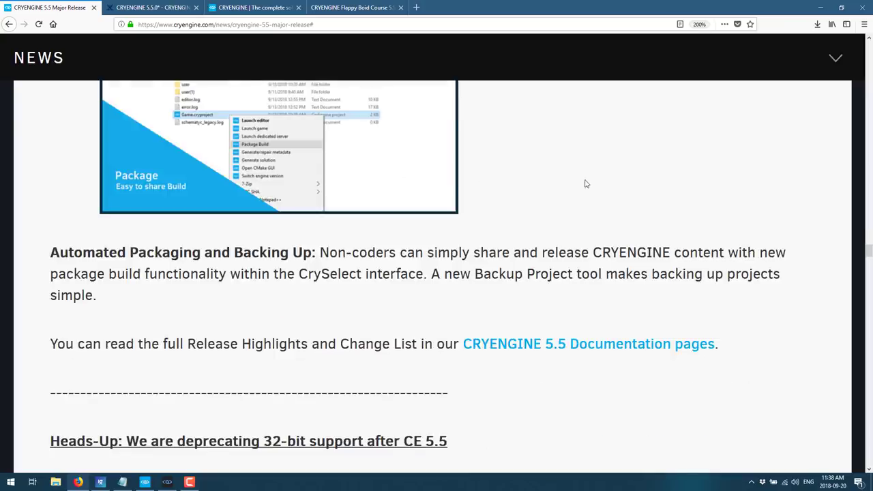
{"action": "scroll", "coordinate": [584, 184], "scroll_direction": "down", "scroll_amount": 2}
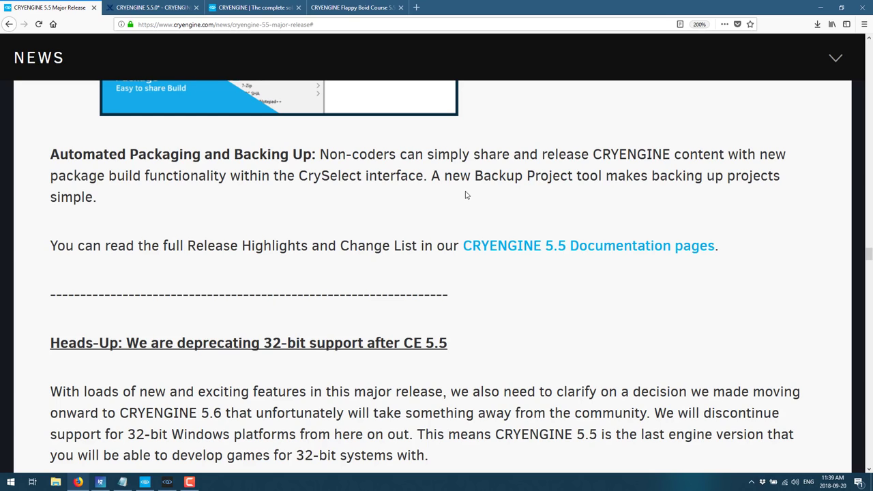
{"action": "scroll", "coordinate": [466, 195], "scroll_direction": "down", "scroll_amount": 3}
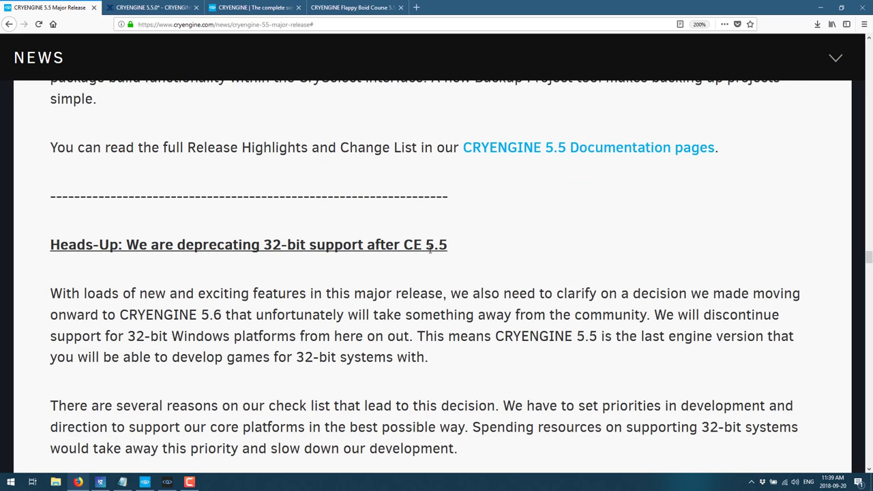
{"action": "left_click_drag", "start_coordinate": [447, 244], "coordinate": [60, 244]}
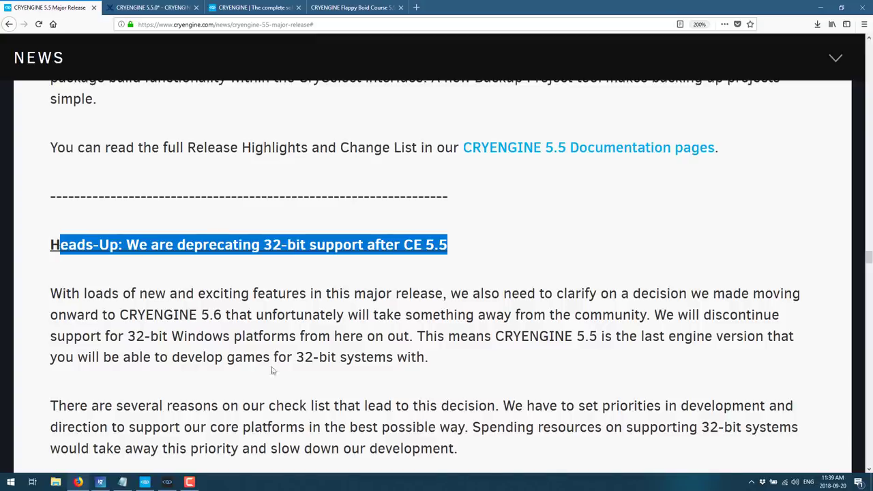
{"action": "scroll", "coordinate": [276, 361], "scroll_direction": "down", "scroll_amount": 9}
{"action": "left_click_drag", "start_coordinate": [96, 273], "coordinate": [402, 270]}
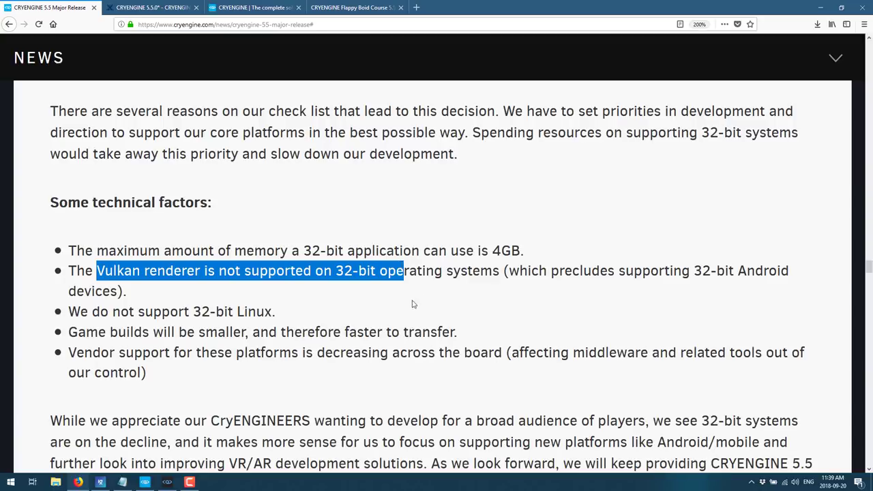
{"action": "scroll", "coordinate": [411, 306], "scroll_direction": "down", "scroll_amount": 5}
{"action": "scroll", "coordinate": [411, 305], "scroll_direction": "down", "scroll_amount": 4}
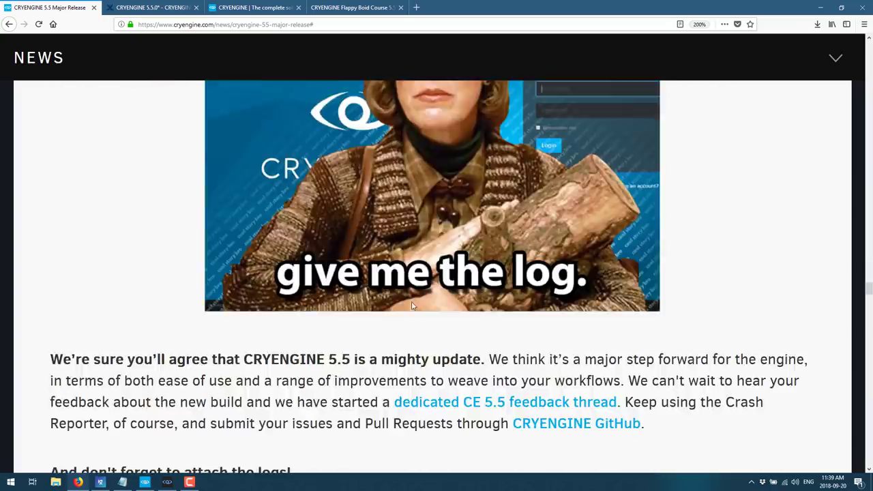
{"action": "scroll", "coordinate": [411, 305], "scroll_direction": "up", "scroll_amount": 4}
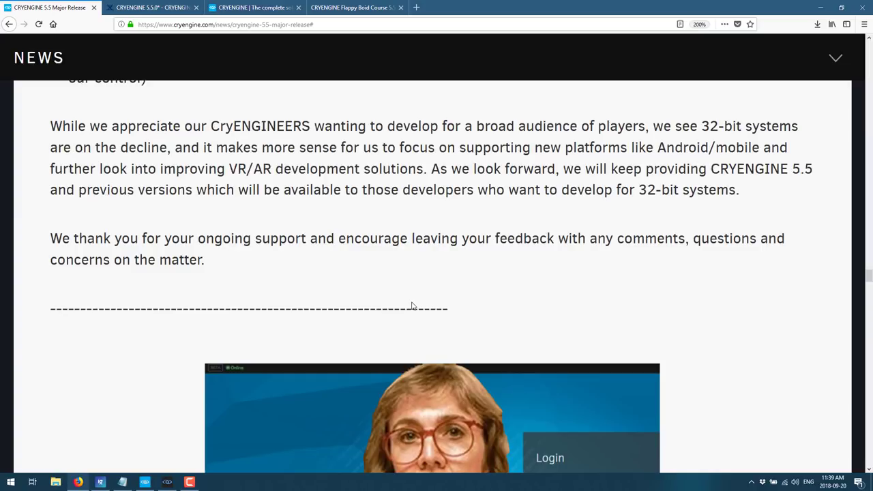
- Switch to the CRYENGINE 5.5.0 release notes tab and read through the overview
{"action": "left_click", "coordinate": [173, 9]}
{"action": "scroll", "coordinate": [379, 238], "scroll_direction": "down", "scroll_amount": 2}
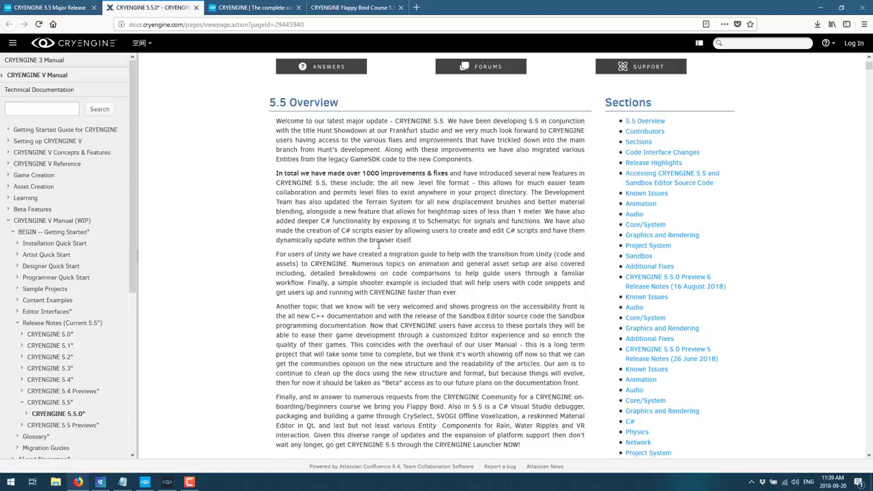
{"action": "scroll", "coordinate": [380, 246], "scroll_direction": "down", "scroll_amount": 15}
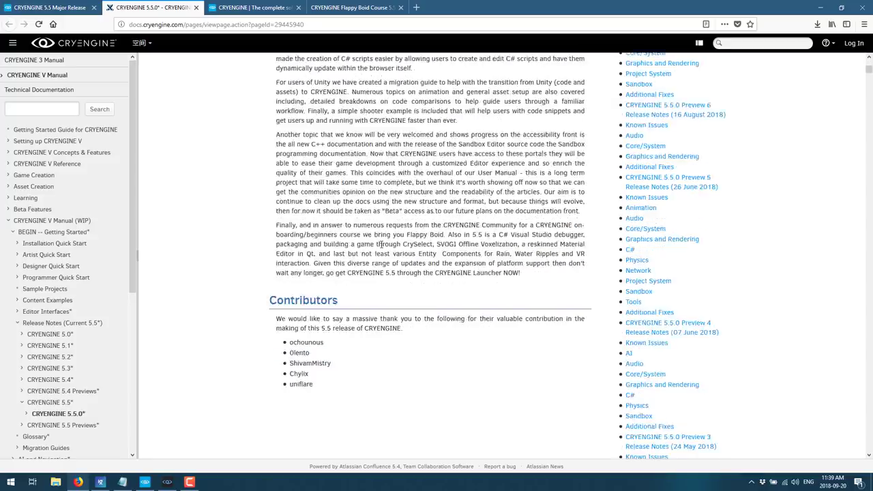
{"action": "scroll", "coordinate": [382, 248], "scroll_direction": "down", "scroll_amount": 20}
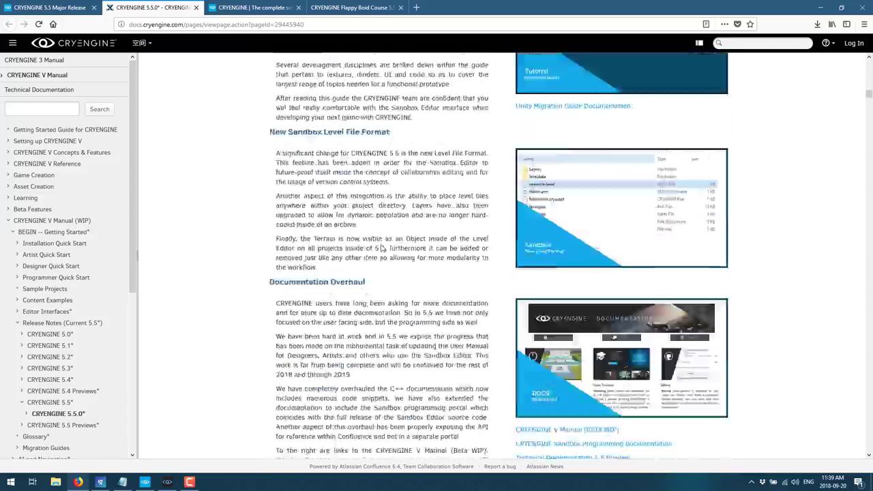
{"action": "scroll", "coordinate": [381, 244], "scroll_direction": "down", "scroll_amount": 20}
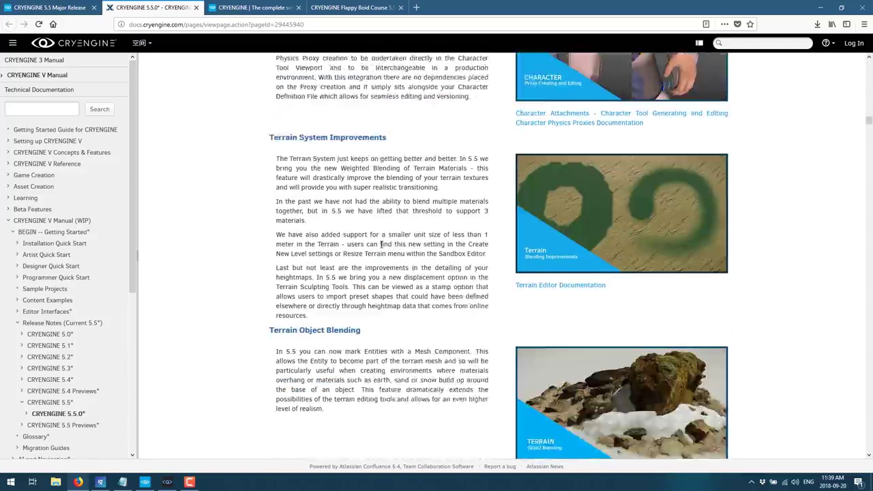
{"action": "scroll", "coordinate": [381, 244], "scroll_direction": "down", "scroll_amount": 20}
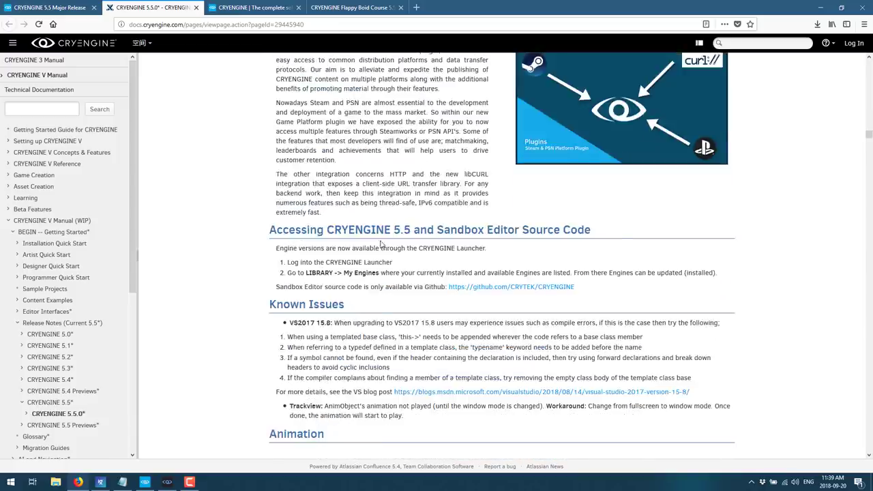
{"action": "scroll", "coordinate": [380, 245], "scroll_direction": "down", "scroll_amount": 3}
{"action": "scroll", "coordinate": [381, 250], "scroll_direction": "down", "scroll_amount": 3}
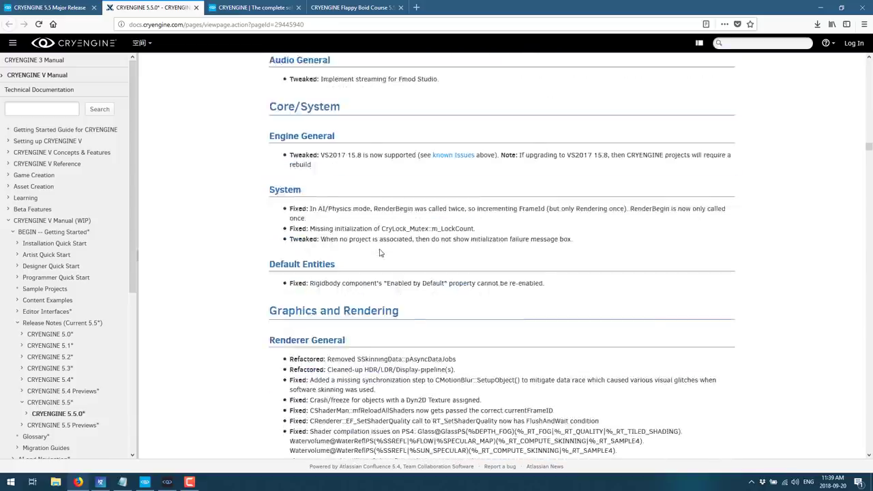
{"action": "scroll", "coordinate": [380, 249], "scroll_direction": "down", "scroll_amount": 15}
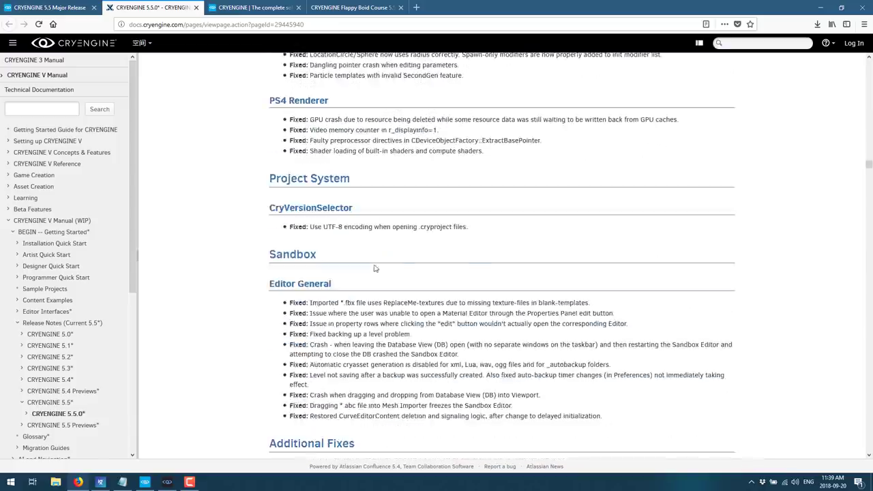
- Scroll through the fix lists down to Sandbox's Editor General fixes
{"action": "scroll", "coordinate": [374, 266], "scroll_direction": "down", "scroll_amount": 5}
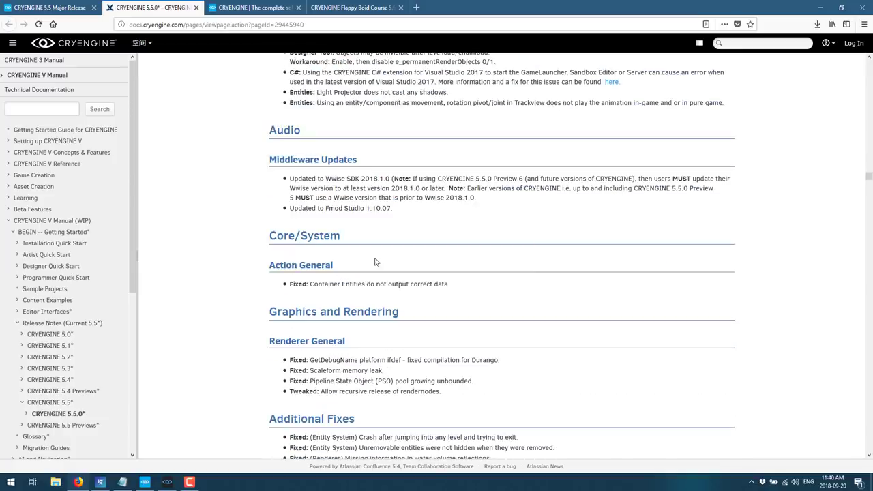
{"action": "scroll", "coordinate": [371, 240], "scroll_direction": "down", "scroll_amount": 4}
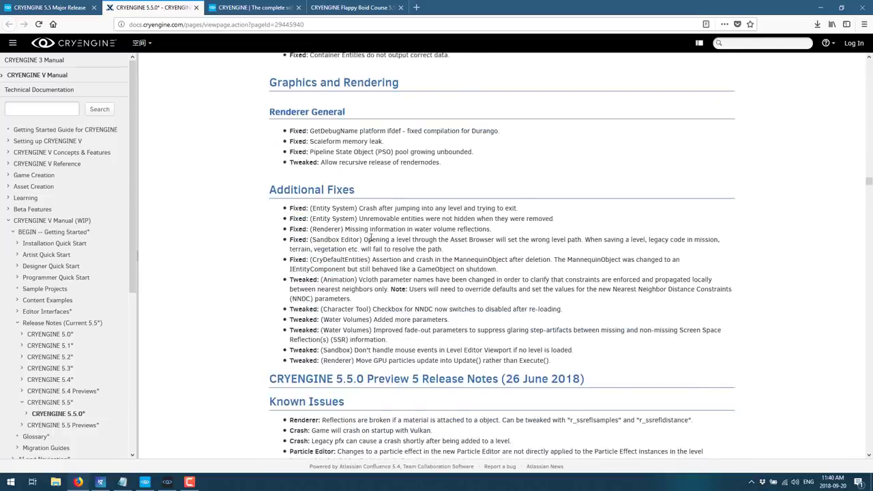
{"action": "scroll", "coordinate": [370, 238], "scroll_direction": "down", "scroll_amount": 20}
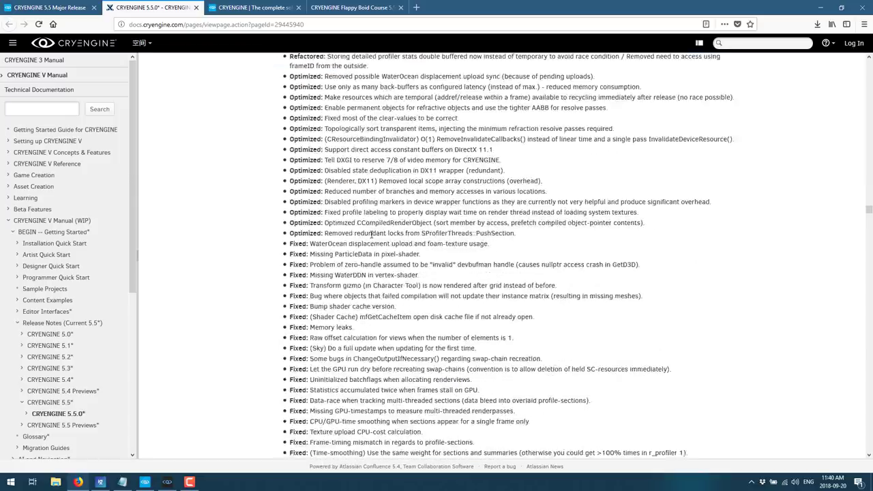
{"action": "scroll", "coordinate": [371, 234], "scroll_direction": "down", "scroll_amount": 20}
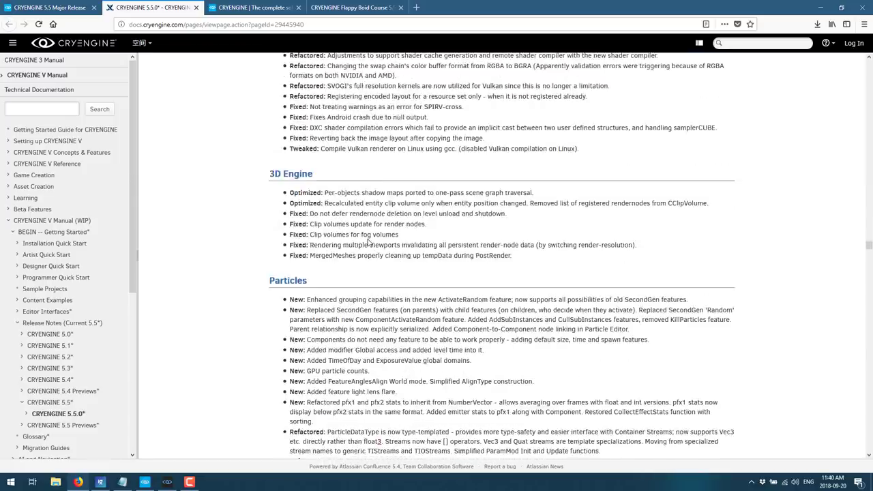
{"action": "scroll", "coordinate": [368, 240], "scroll_direction": "down", "scroll_amount": 15}
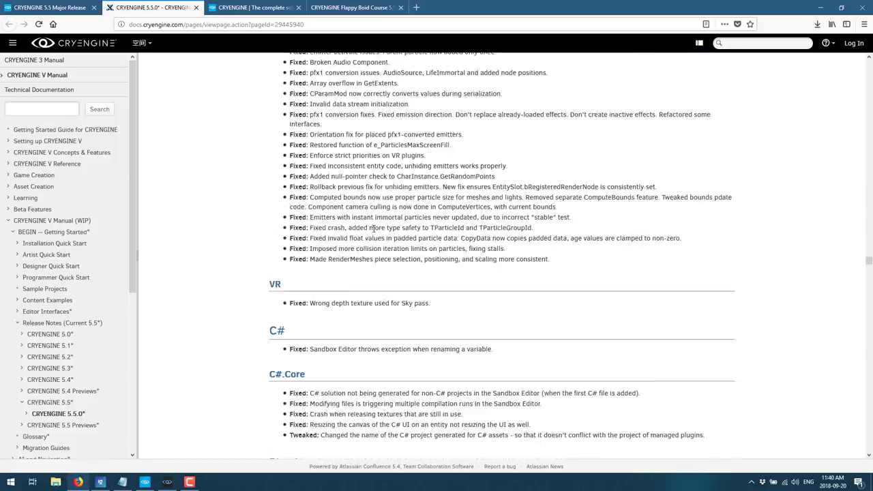
{"action": "scroll", "coordinate": [373, 229], "scroll_direction": "down", "scroll_amount": 20}
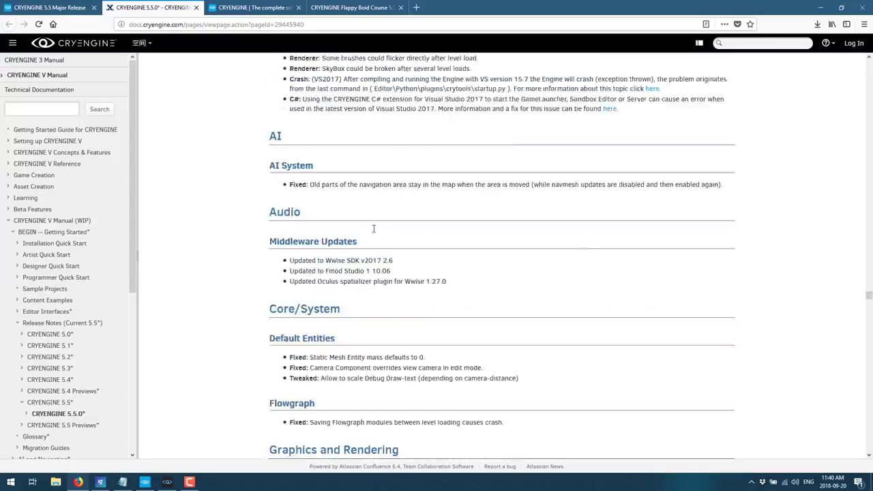
{"action": "scroll", "coordinate": [373, 229], "scroll_direction": "down", "scroll_amount": 20}
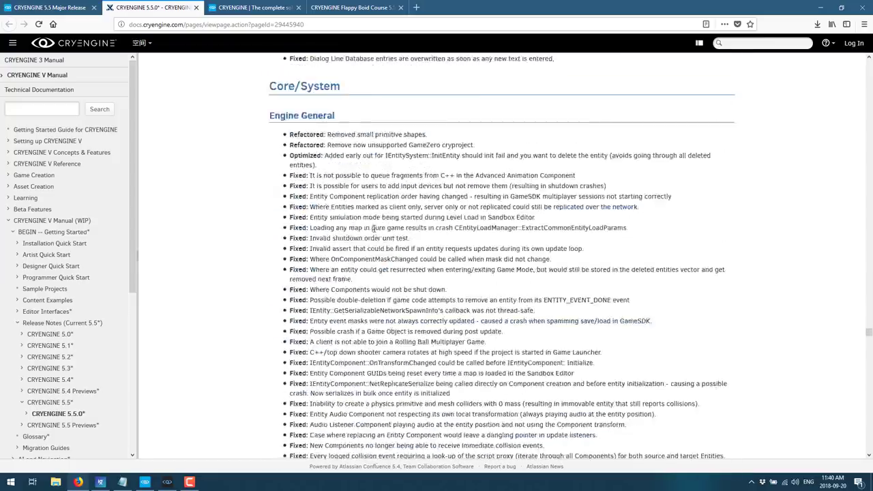
{"action": "scroll", "coordinate": [373, 228], "scroll_direction": "down", "scroll_amount": 20}
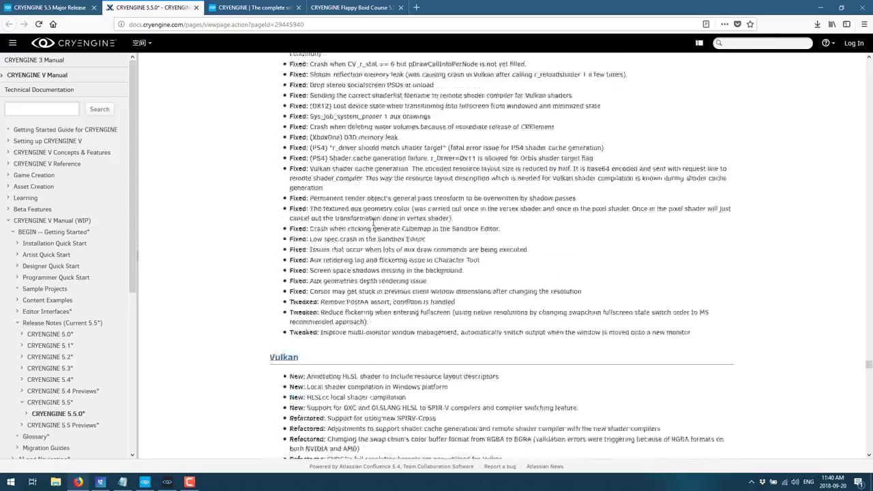
{"action": "scroll", "coordinate": [372, 225], "scroll_direction": "down", "scroll_amount": 10}
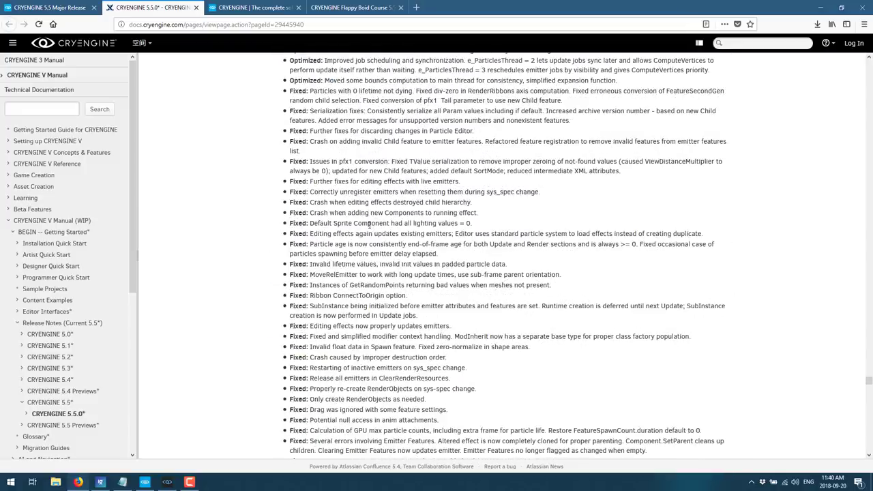
{"action": "scroll", "coordinate": [370, 226], "scroll_direction": "down", "scroll_amount": 20}
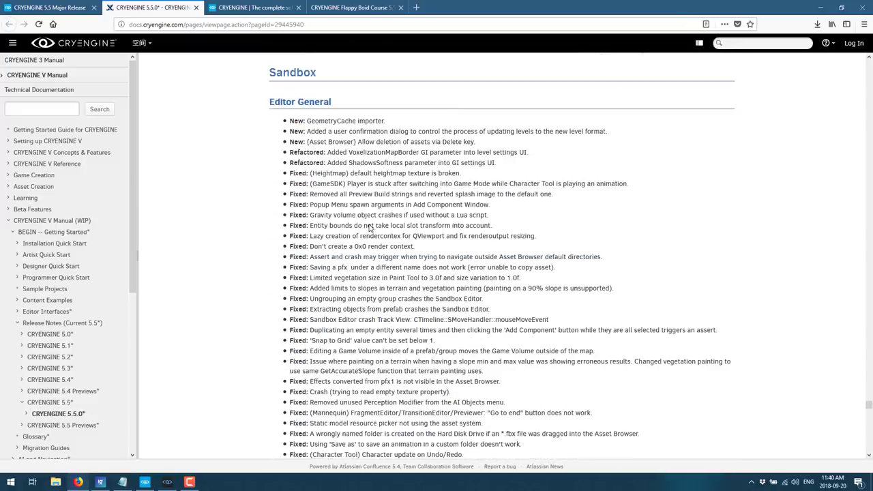
- Look over the free Flappy Boid Marketplace page, then open the FlappyBoid_syllabus_5.5E.pdf tab
{"action": "left_click", "coordinate": [259, 8]}
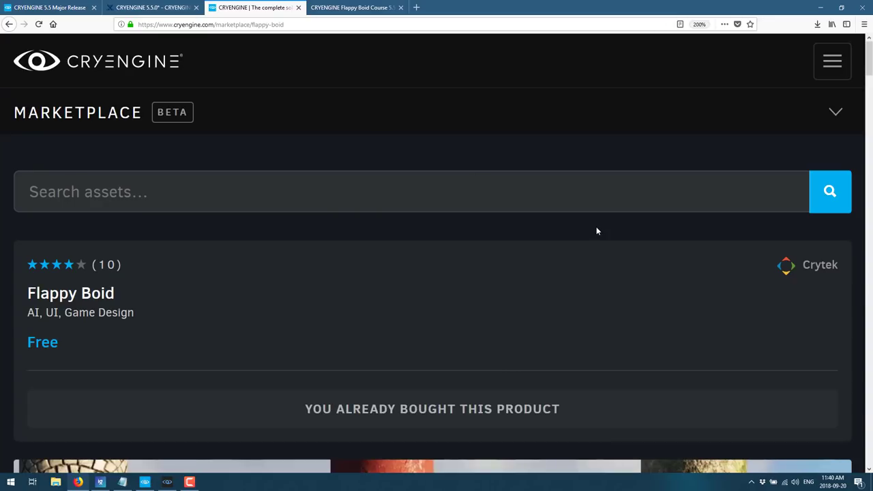
{"action": "scroll", "coordinate": [596, 230], "scroll_direction": "down", "scroll_amount": 4}
{"action": "scroll", "coordinate": [295, 199], "scroll_direction": "up", "scroll_amount": 1}
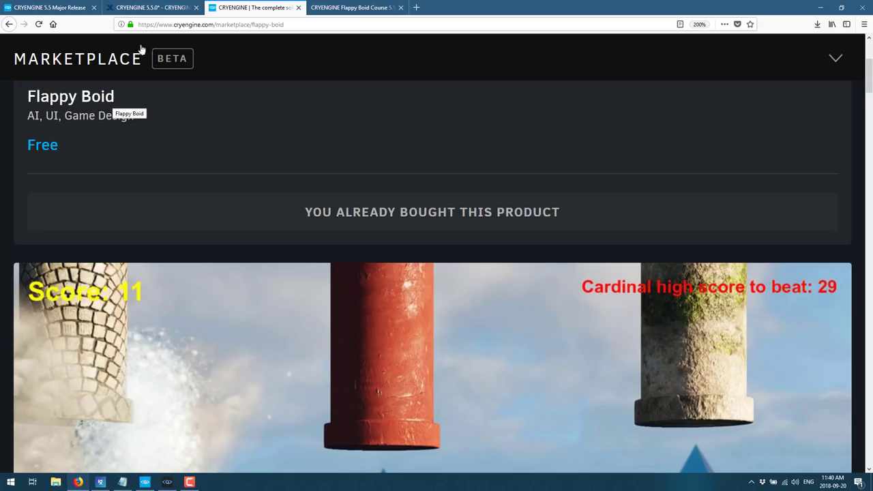
{"action": "scroll", "coordinate": [316, 126], "scroll_direction": "down", "scroll_amount": 6}
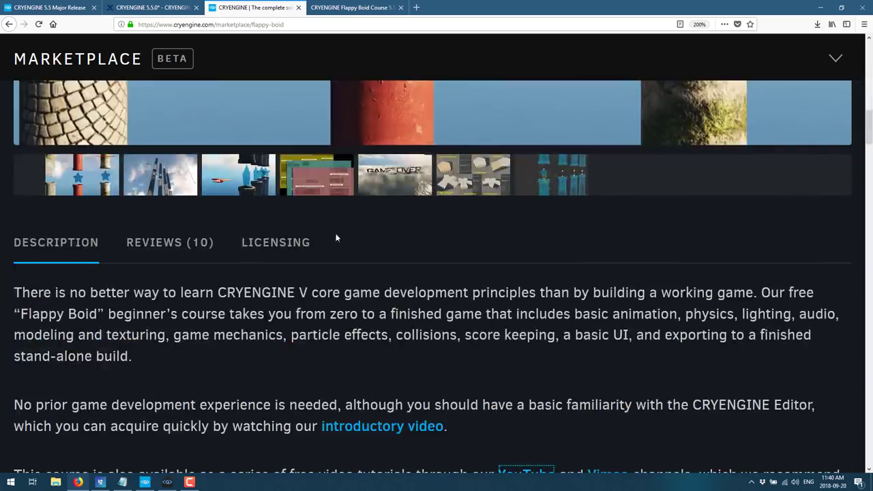
{"action": "left_click", "coordinate": [325, 7]}
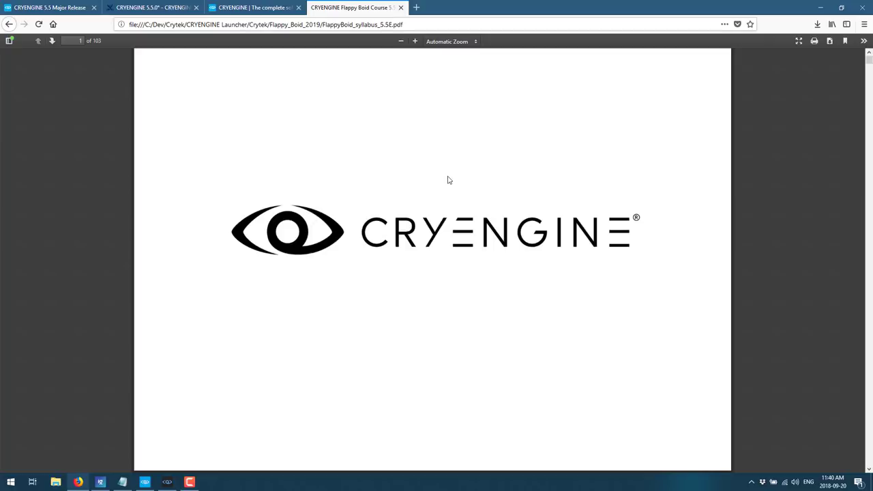
- Scroll the syllabus past the Flow Graph pages to the Camera Follows Player graph on page 16
{"action": "scroll", "coordinate": [488, 261], "scroll_direction": "down", "scroll_amount": 8}
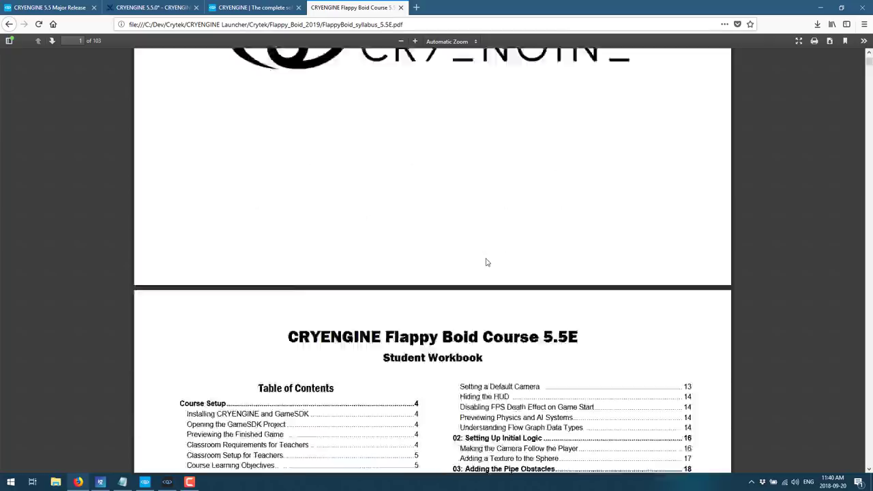
{"action": "scroll", "coordinate": [487, 261], "scroll_direction": "down", "scroll_amount": 10}
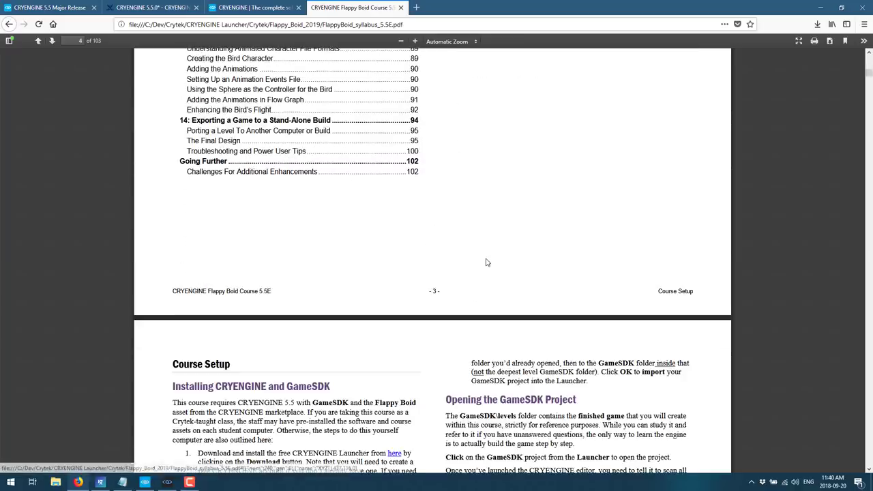
{"action": "scroll", "coordinate": [487, 262], "scroll_direction": "down", "scroll_amount": 20}
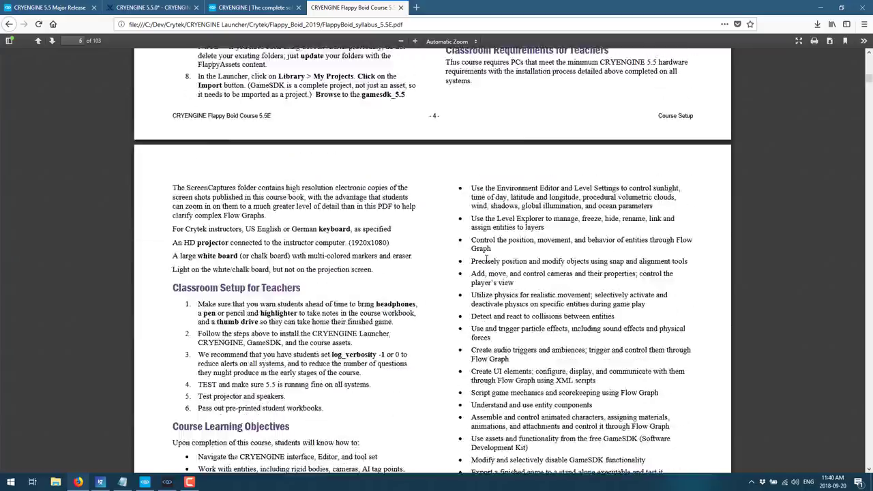
{"action": "scroll", "coordinate": [485, 256], "scroll_direction": "down", "scroll_amount": 15}
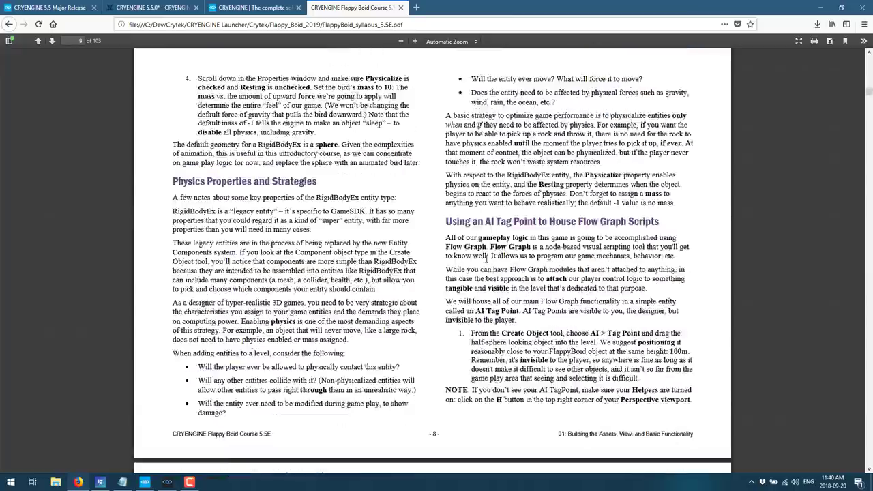
{"action": "scroll", "coordinate": [486, 259], "scroll_direction": "down", "scroll_amount": 18}
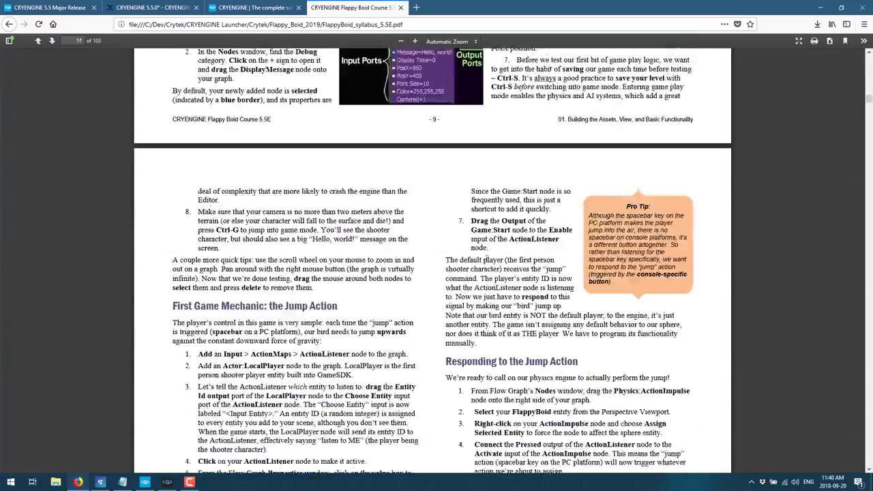
{"action": "scroll", "coordinate": [487, 262], "scroll_direction": "down", "scroll_amount": 12}
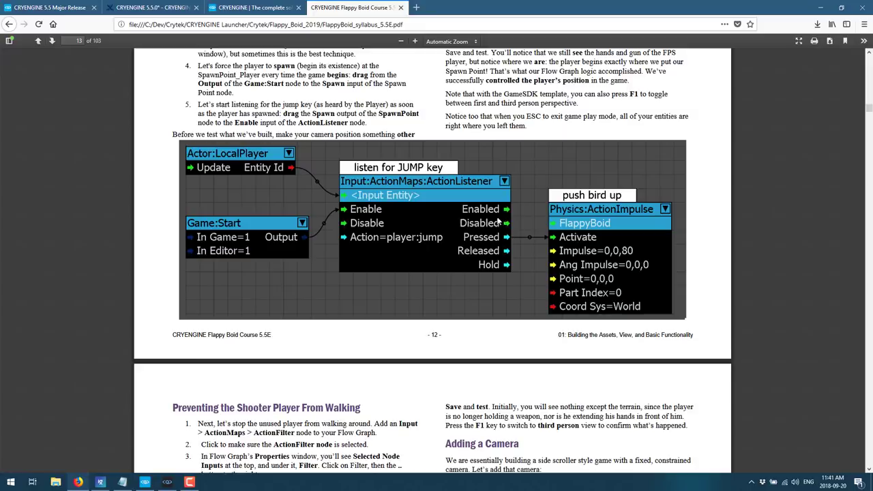
{"action": "scroll", "coordinate": [501, 222], "scroll_direction": "down", "scroll_amount": 15}
{"action": "scroll", "coordinate": [457, 181], "scroll_direction": "down", "scroll_amount": 2}
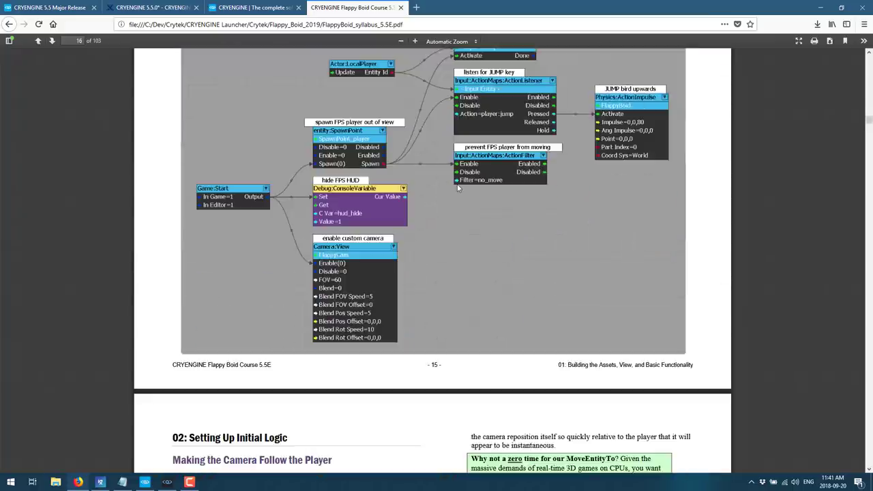
{"action": "scroll", "coordinate": [457, 189], "scroll_direction": "down", "scroll_amount": 8}
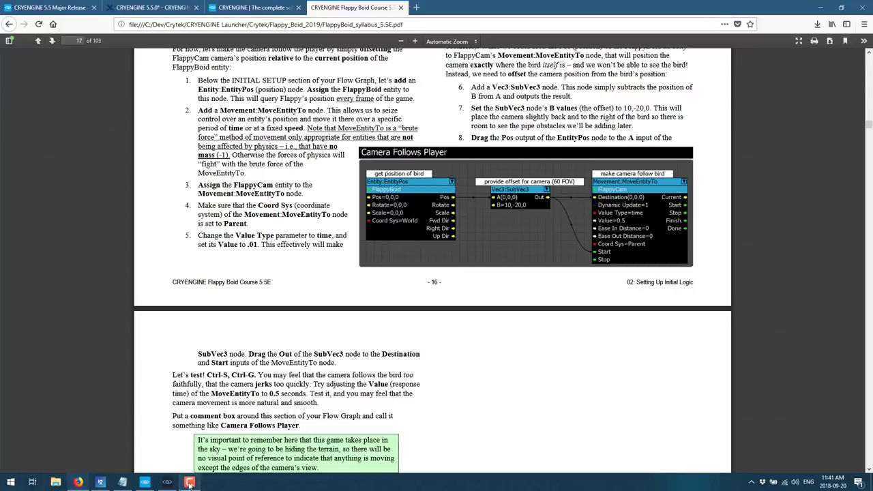
- Return to Sandbox and move the camera across example.level toward the walls
{"action": "left_click", "coordinate": [167, 482]}
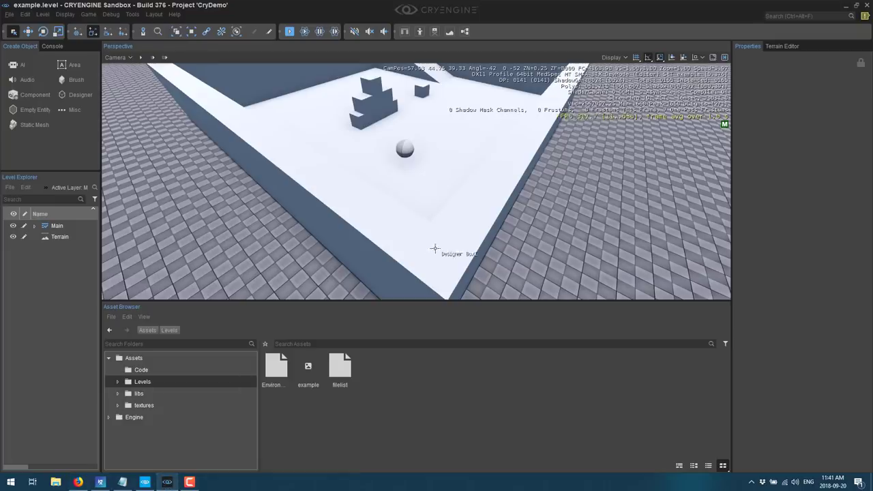
{"action": "mouse_move", "coordinate": [437, 250]}
{"action": "right_mouse_down"}
{"action": "mouse_move", "coordinate": [477, 251]}
{"action": "mouse_move", "coordinate": [518, 205]}
{"action": "mouse_move", "coordinate": [440, 254]}
{"action": "mouse_move", "coordinate": [433, 246]}
{"action": "right_mouse_up"}
{"action": "key", "text": "w"}
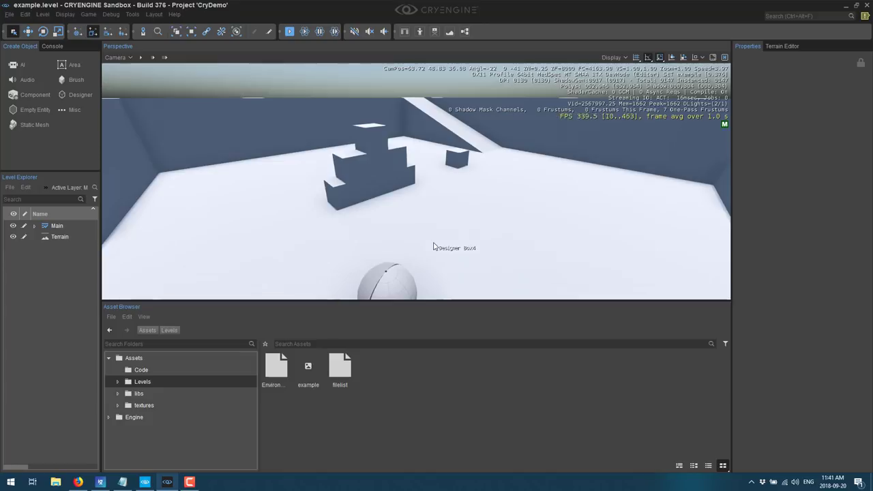
- Browse the Debug and Level menus, then select the RigidBodyEx5 cube to view its properties
{"action": "left_click", "coordinate": [111, 15]}
{"action": "mouse_move", "coordinate": [37, 17]}
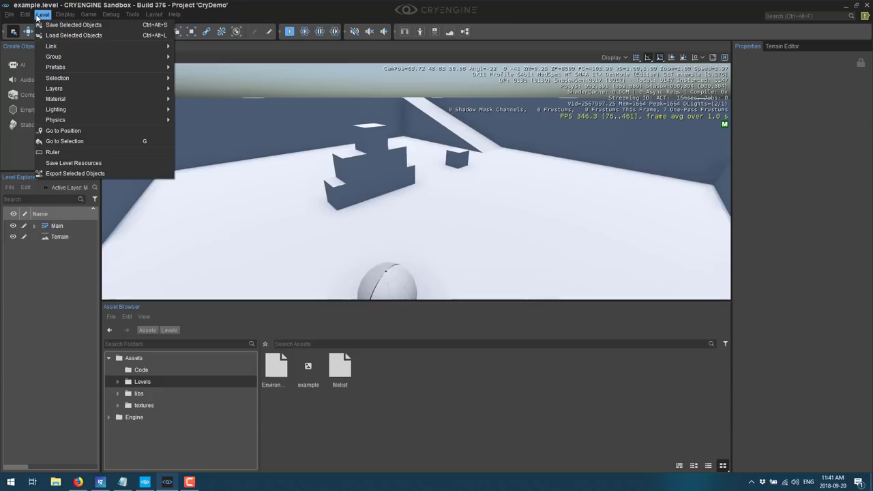
{"action": "left_click", "coordinate": [335, 9]}
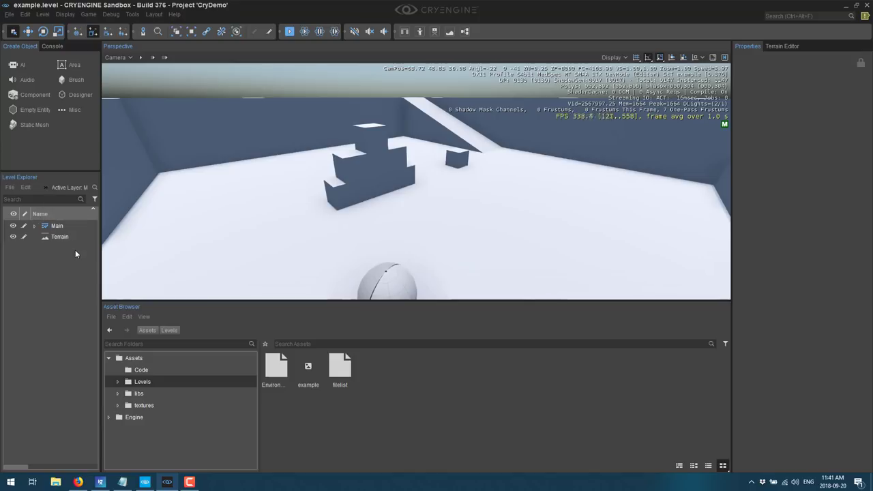
{"action": "left_click", "coordinate": [351, 166]}
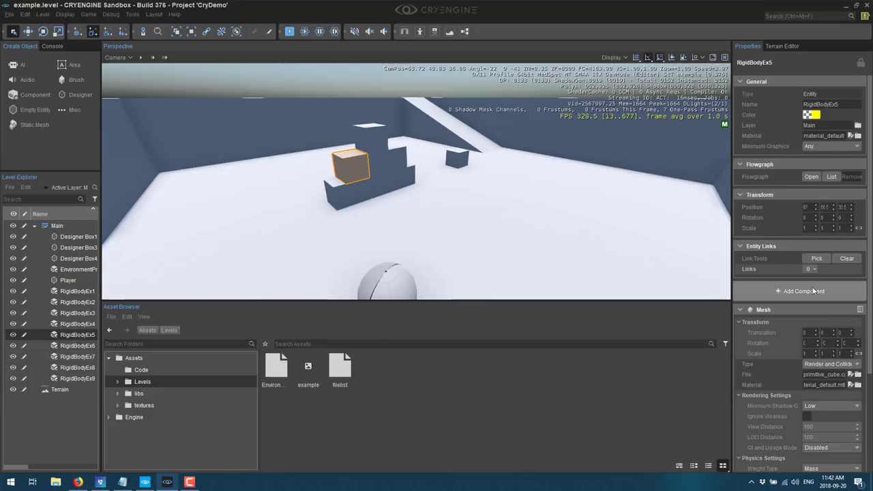
- Review RigidBodyEx5's Mesh component, then expand the Utilities, Physics Constraints and Physics component categories
{"action": "scroll", "coordinate": [804, 310], "scroll_direction": "down", "scroll_amount": 1}
{"action": "scroll", "coordinate": [805, 313], "scroll_direction": "down", "scroll_amount": 4}
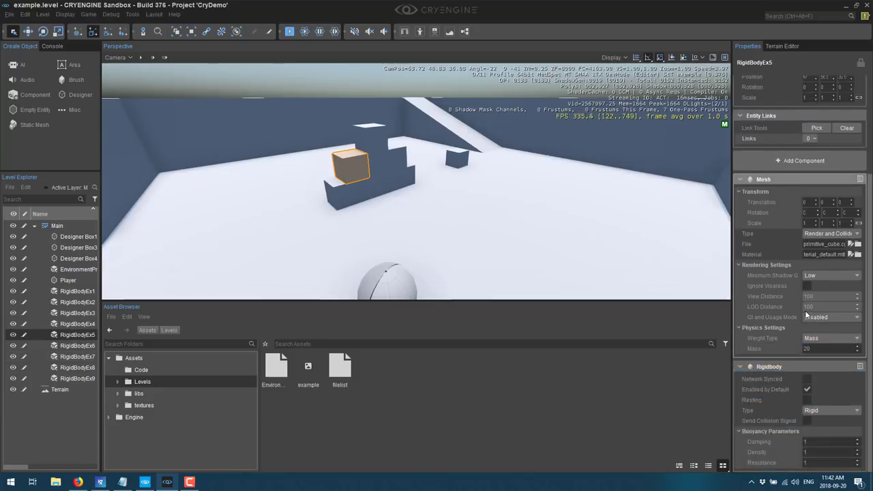
{"action": "scroll", "coordinate": [805, 311], "scroll_direction": "up", "scroll_amount": 2}
{"action": "left_click", "coordinate": [813, 215]}
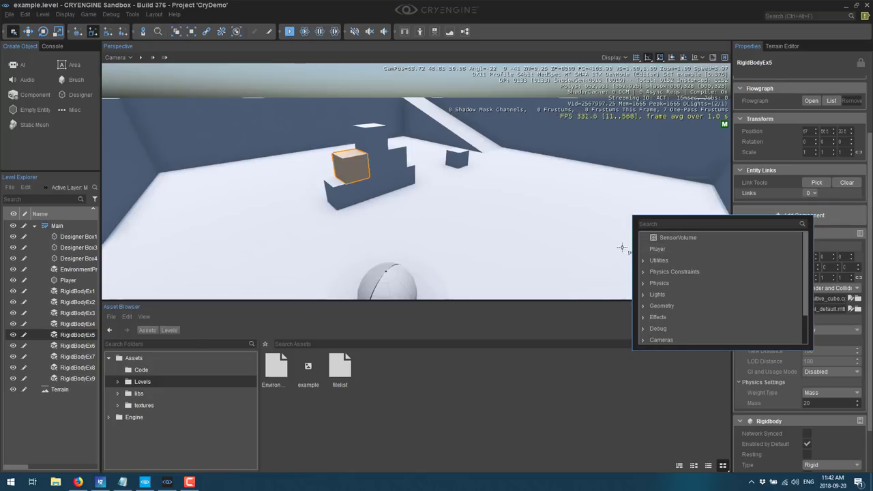
{"action": "left_click", "coordinate": [643, 258]}
{"action": "scroll", "coordinate": [643, 257], "scroll_direction": "down", "scroll_amount": 1}
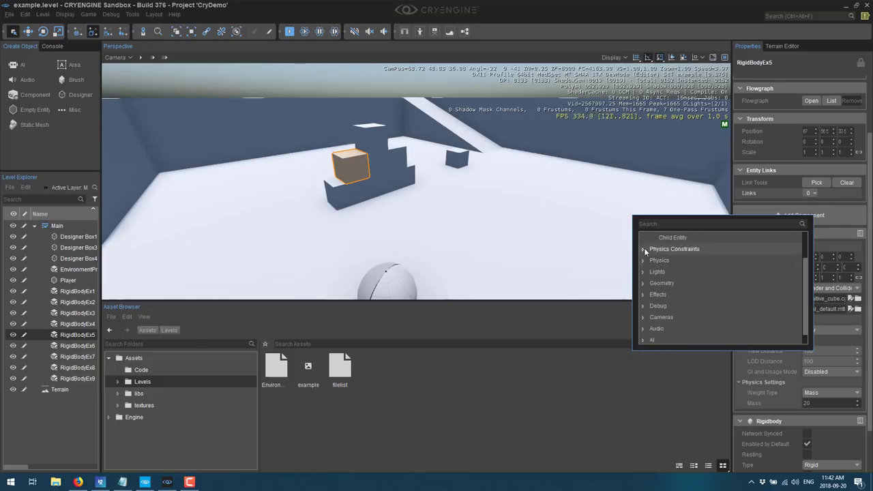
{"action": "left_click", "coordinate": [644, 249]}
{"action": "scroll", "coordinate": [645, 250], "scroll_direction": "down", "scroll_amount": 1}
{"action": "left_click", "coordinate": [644, 271]}
{"action": "scroll", "coordinate": [646, 275], "scroll_direction": "down", "scroll_amount": 1}
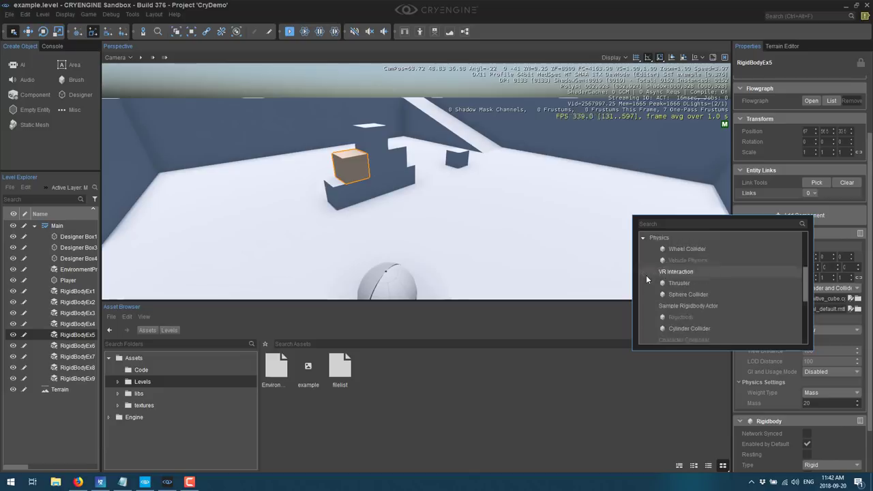
- Expand the Lights, Geometry, Effects and Debug component categories
{"action": "scroll", "coordinate": [646, 275], "scroll_direction": "down", "scroll_amount": 3}
{"action": "left_click", "coordinate": [642, 283]}
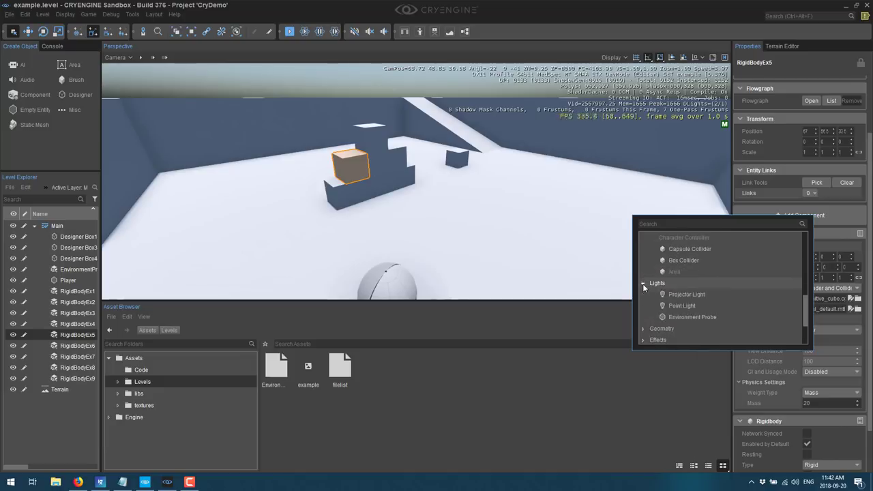
{"action": "scroll", "coordinate": [642, 284], "scroll_direction": "down", "scroll_amount": 1}
{"action": "left_click", "coordinate": [643, 288]}
{"action": "scroll", "coordinate": [643, 289], "scroll_direction": "down", "scroll_amount": 2}
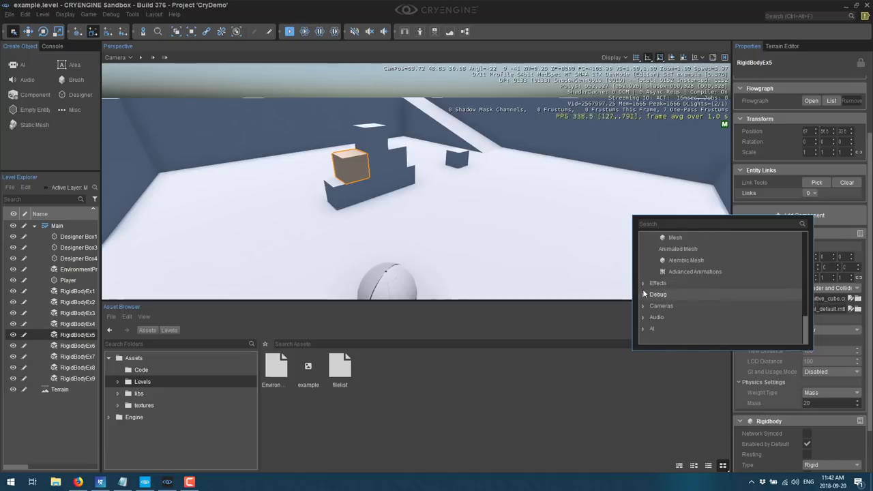
{"action": "left_click", "coordinate": [643, 285]}
{"action": "scroll", "coordinate": [643, 286], "scroll_direction": "down", "scroll_amount": 3}
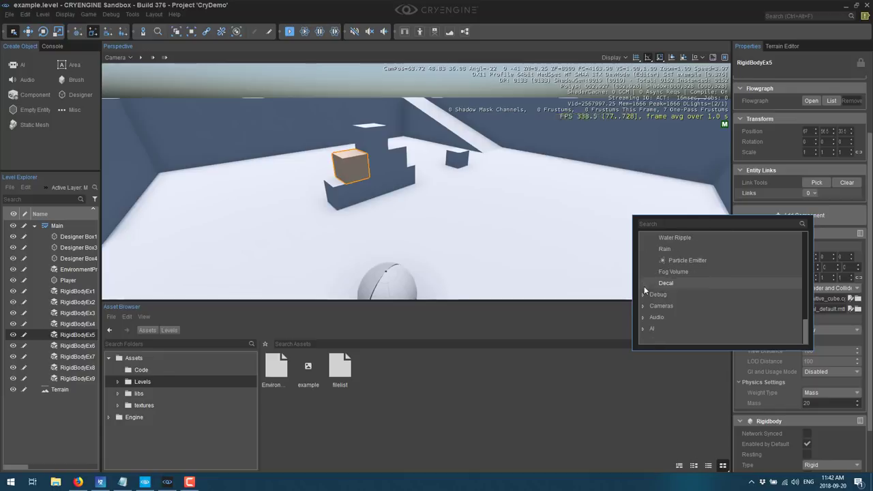
{"action": "left_click", "coordinate": [643, 293]}
{"action": "scroll", "coordinate": [644, 294], "scroll_direction": "down", "scroll_amount": 1}
- Expand Cameras and Audio, close the list without adding anything, and start an Empty Entity
{"action": "left_click", "coordinate": [646, 305]}
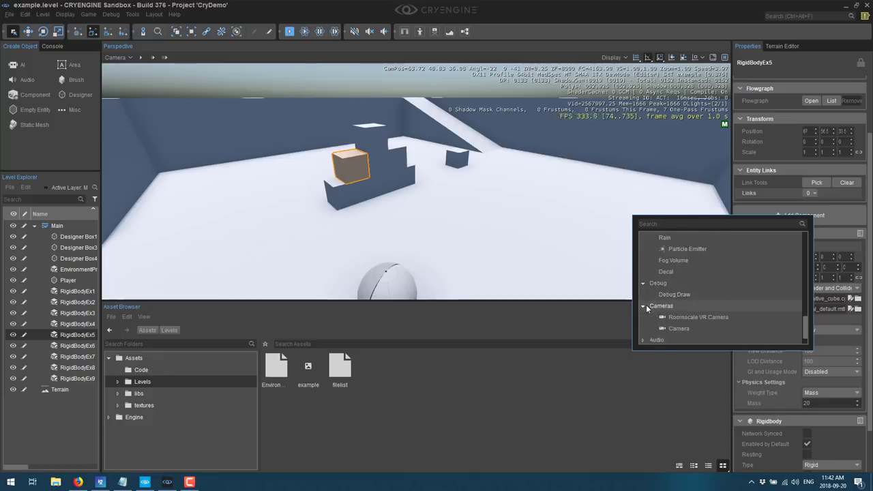
{"action": "scroll", "coordinate": [645, 310], "scroll_direction": "down", "scroll_amount": 1}
{"action": "left_click", "coordinate": [645, 314]}
{"action": "scroll", "coordinate": [716, 292], "scroll_direction": "down", "scroll_amount": 2}
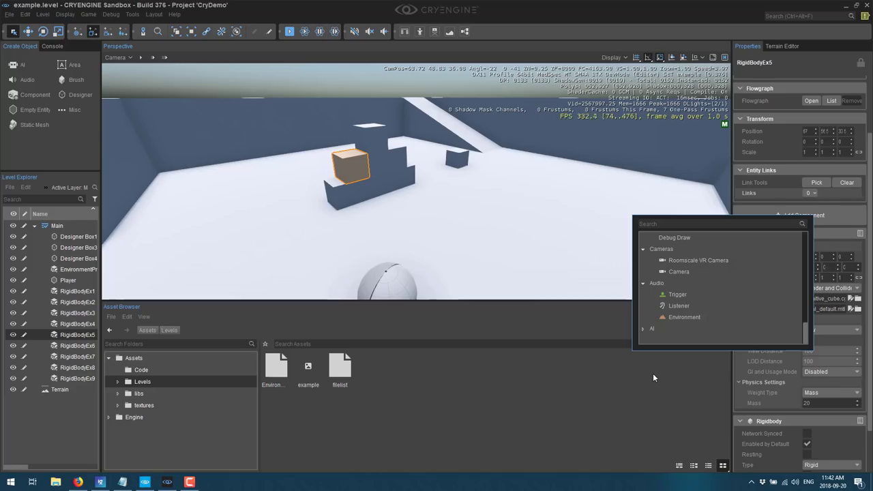
{"action": "left_click", "coordinate": [34, 145]}
{"action": "left_click", "coordinate": [30, 107]}
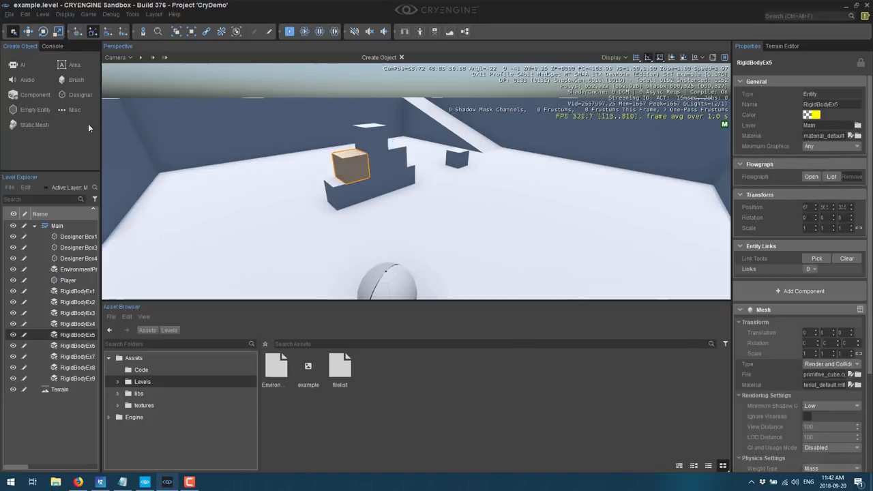
- Place an Empty Entity on the ground, undo it, then place Entity-11 again
{"action": "left_click", "coordinate": [20, 110]}
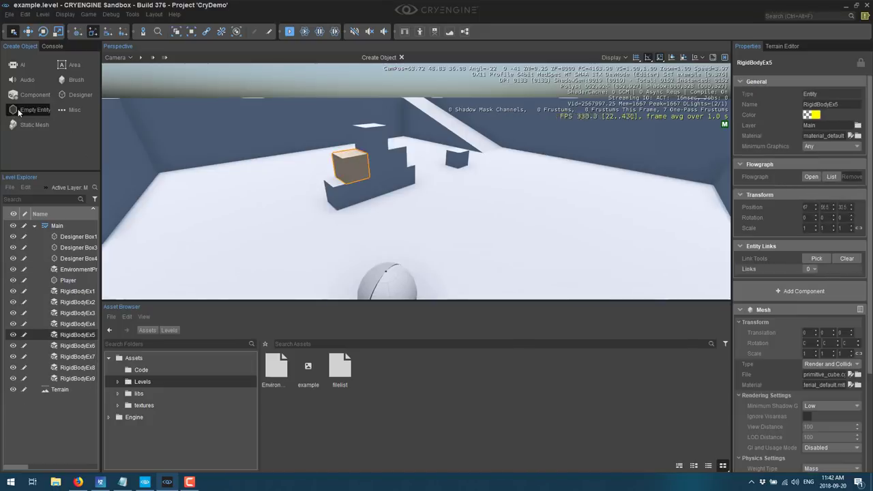
{"action": "left_click", "coordinate": [383, 171]}
{"action": "key", "text": "ctrl+z"}
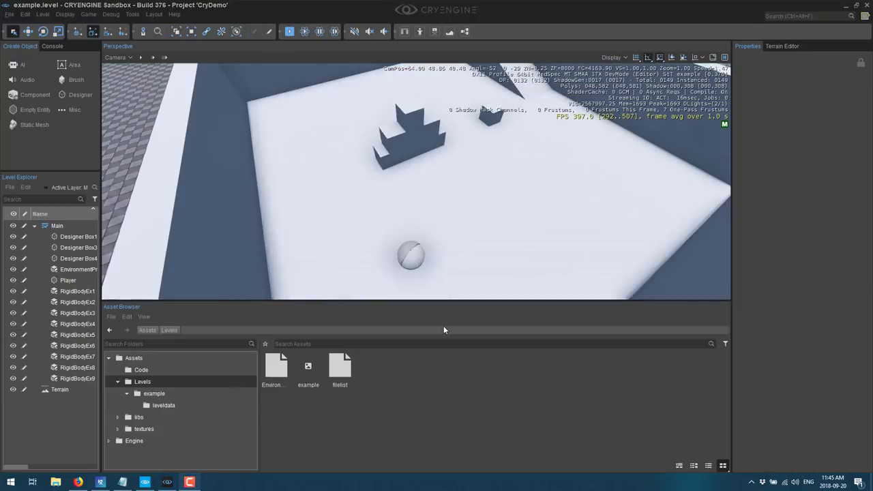
{"action": "left_click", "coordinate": [37, 111]}
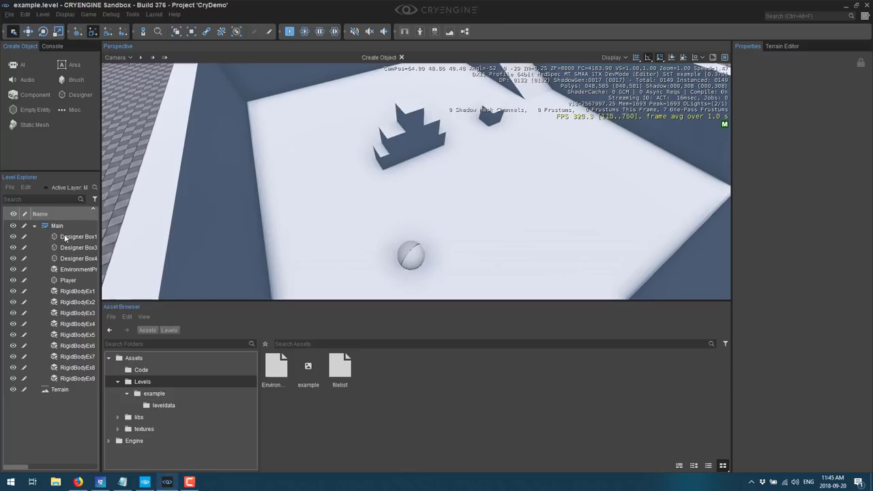
{"action": "left_click", "coordinate": [497, 296]}
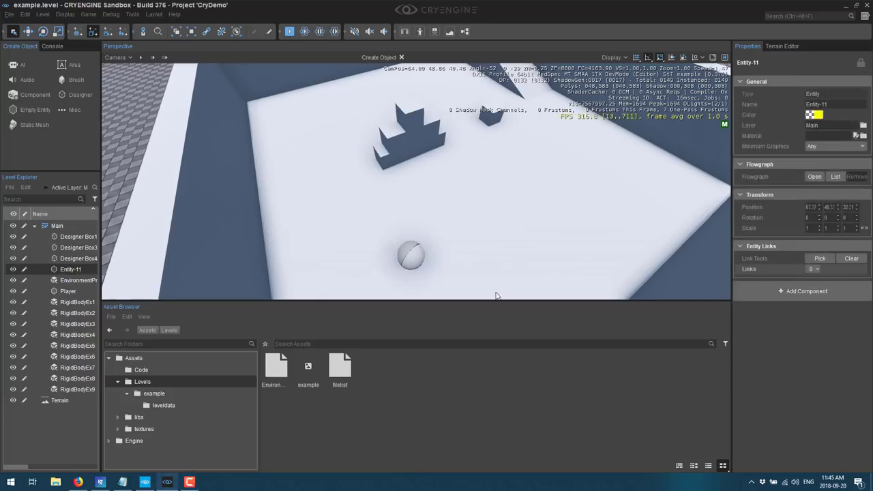
{"action": "left_click", "coordinate": [551, 214]}
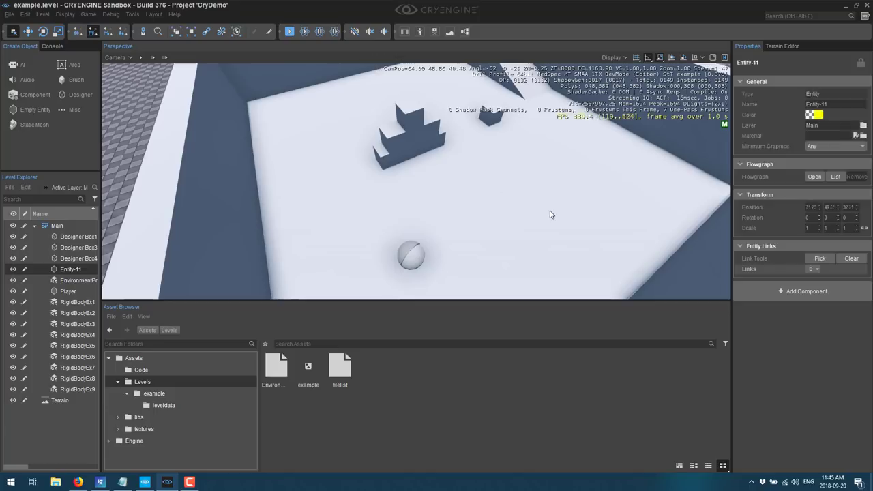
{"action": "double_click", "coordinate": [71, 269]}
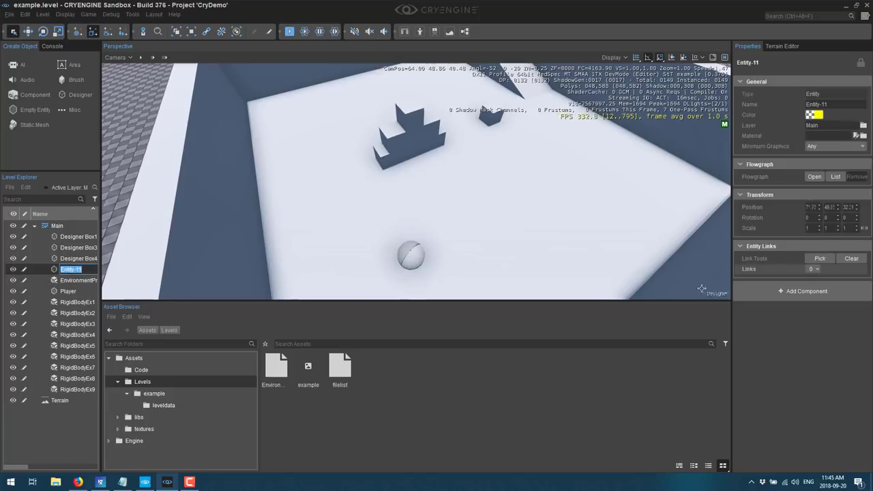
- Add a Geometry > Mesh component to Entity-11, showing primitive_sphere.cgf with mass 10
{"action": "left_click", "coordinate": [794, 289]}
{"action": "scroll", "coordinate": [710, 356], "scroll_direction": "down", "scroll_amount": 1}
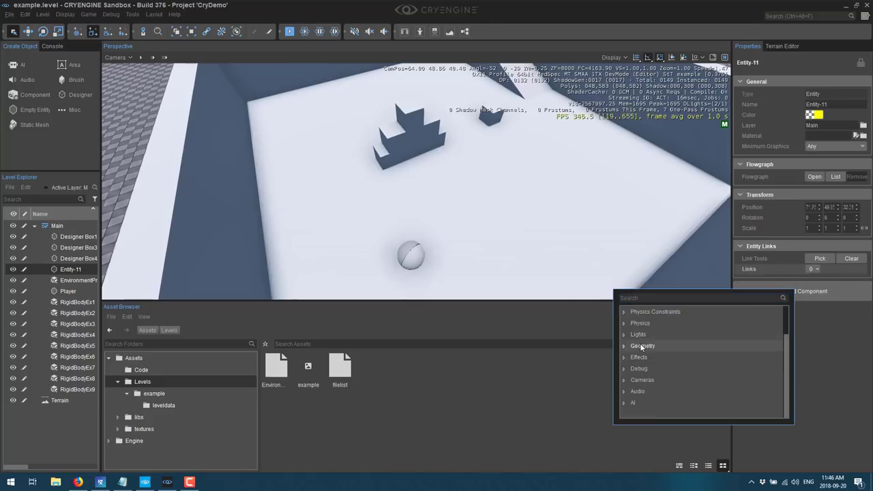
{"action": "scroll", "coordinate": [641, 346], "scroll_direction": "up", "scroll_amount": 1}
{"action": "scroll", "coordinate": [642, 346], "scroll_direction": "down", "scroll_amount": 1}
{"action": "left_click", "coordinate": [623, 345]}
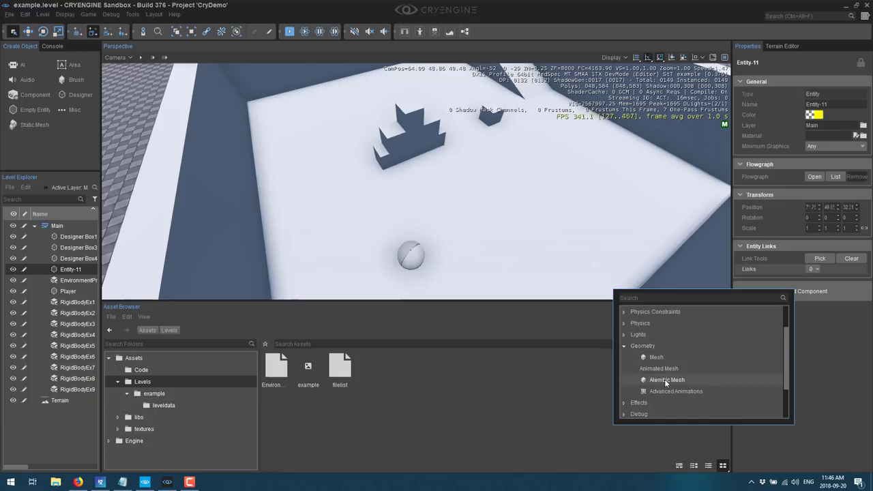
{"action": "left_click", "coordinate": [660, 357]}
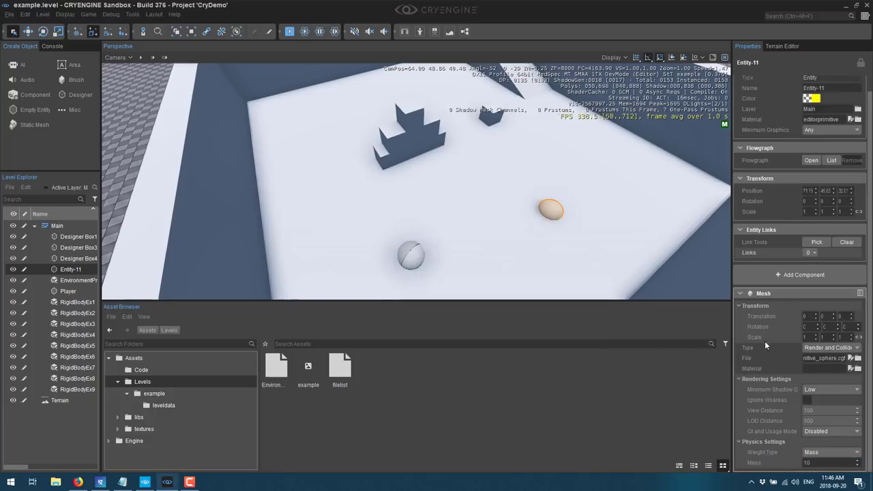
{"action": "scroll", "coordinate": [765, 344], "scroll_direction": "down", "scroll_amount": 1}
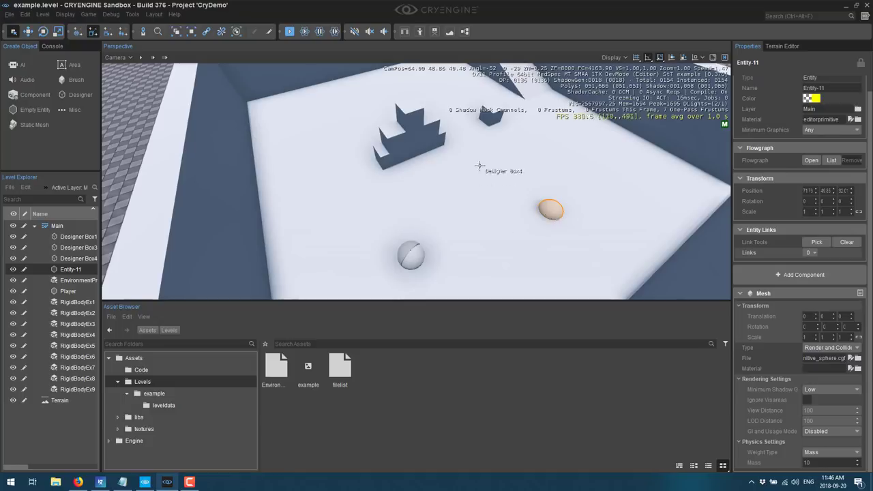
- Pull the camera back over the walled enclosure and select the cube atop the stepped block
{"action": "right_click_drag", "start_coordinate": [480, 166], "coordinate": [450, 177]}
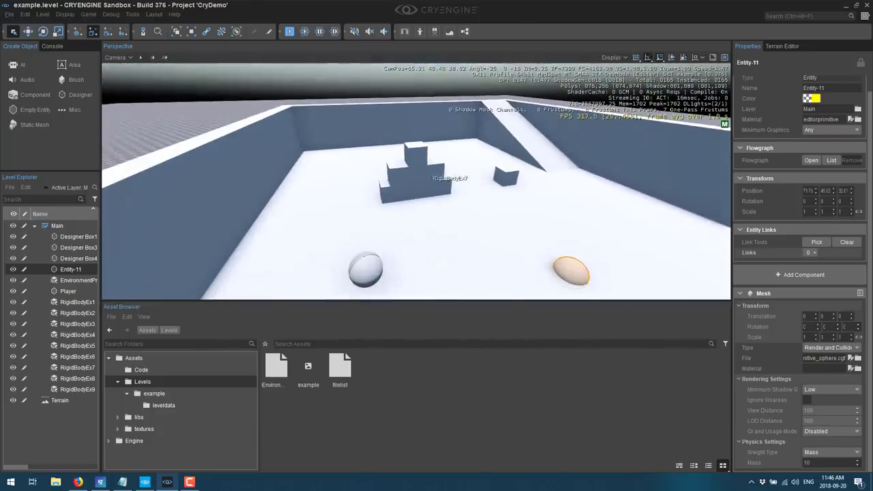
{"action": "left_click", "coordinate": [436, 179]}
{"action": "left_click", "coordinate": [416, 154]}
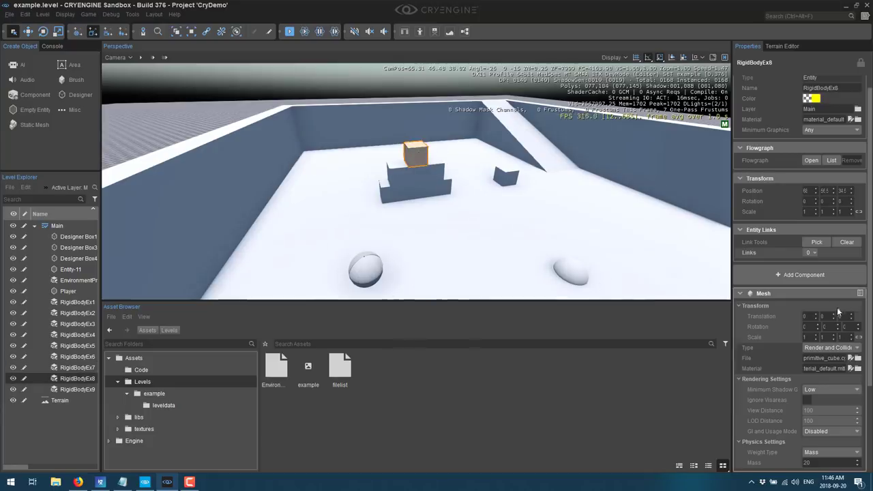
{"action": "scroll", "coordinate": [837, 307], "scroll_direction": "down", "scroll_amount": 3}
{"action": "scroll", "coordinate": [812, 359], "scroll_direction": "up", "scroll_amount": 4}
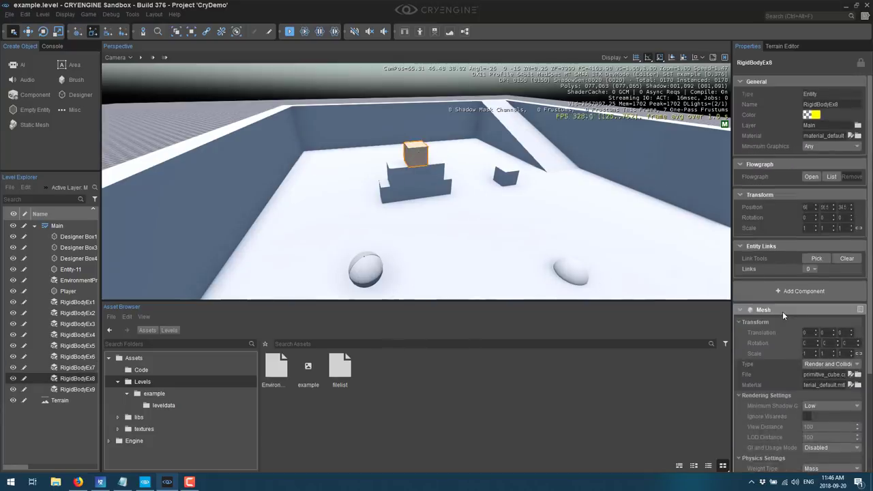
- Look over the Tools and File menus, then show the Code folder's Player and PlayerView scripts
{"action": "left_click", "coordinate": [140, 13]}
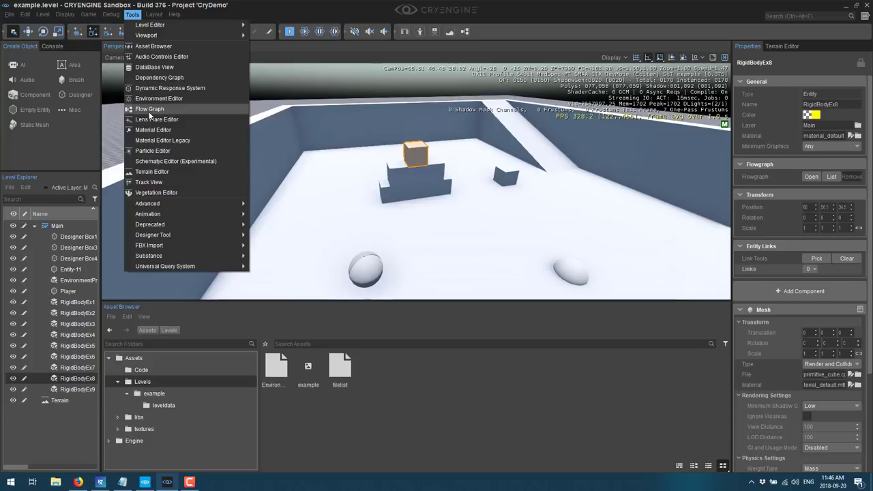
{"action": "left_click", "coordinate": [9, 15]}
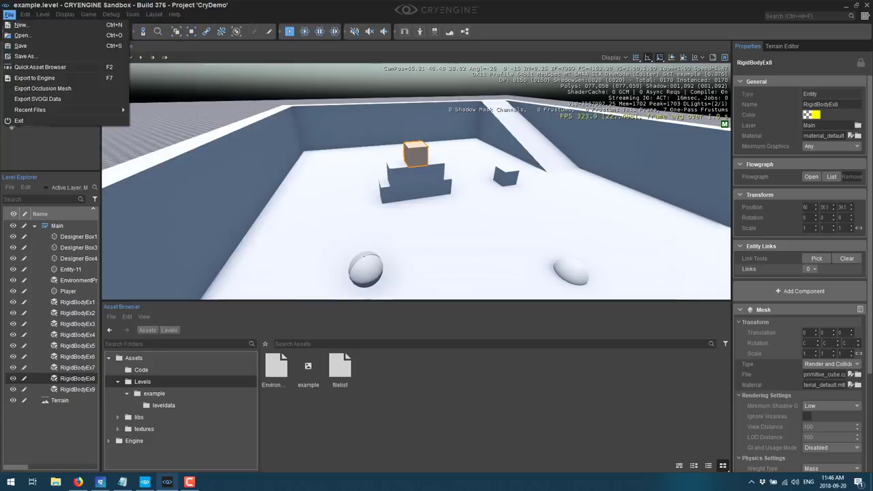
{"action": "key", "text": "Escape"}
{"action": "left_click", "coordinate": [138, 370]}
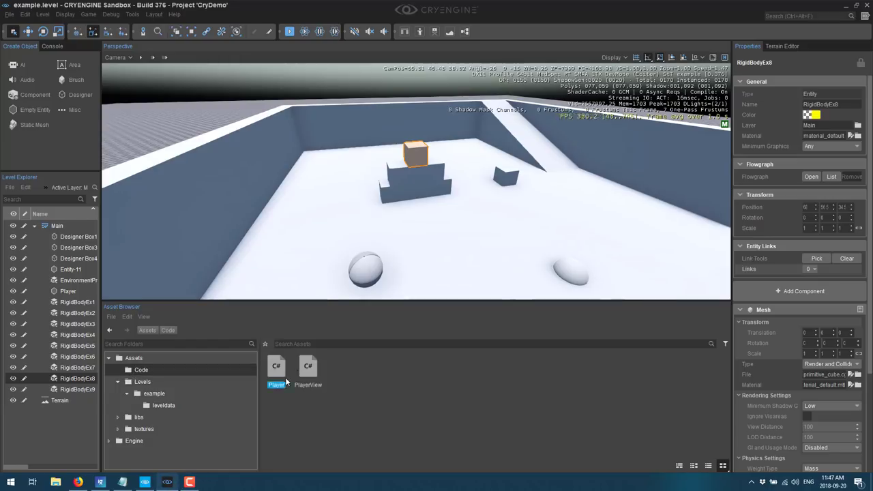
- Open the Player C# script from the Code folder in Visual Studio 2017
{"action": "left_click", "coordinate": [307, 371]}
{"action": "left_click", "coordinate": [409, 388]}
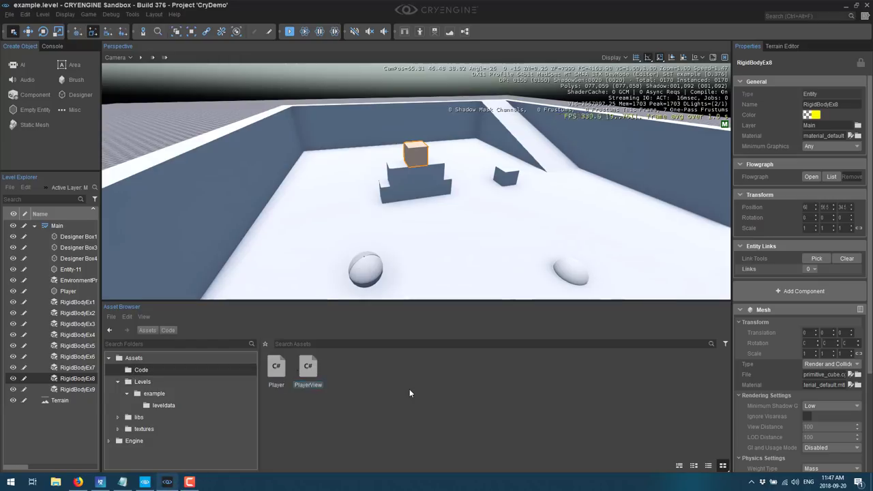
{"action": "double_click", "coordinate": [284, 370]}
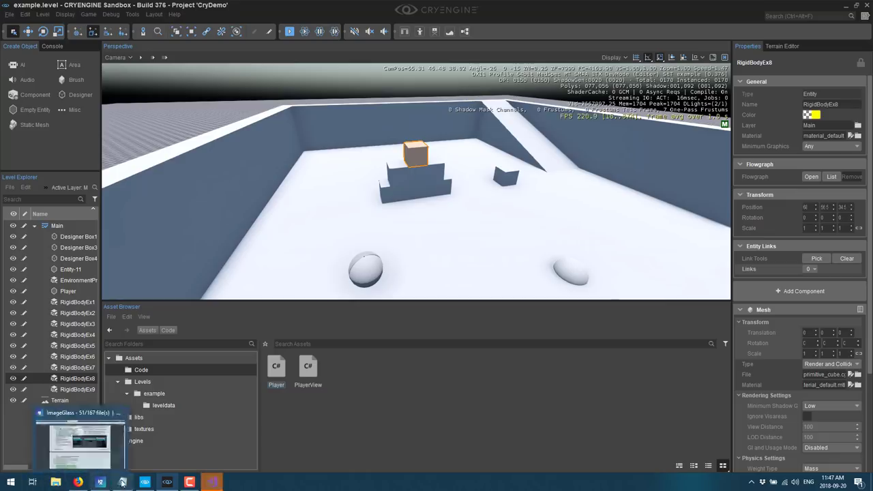
- Reveal the GameSDK project folder in File Explorer and view GameSDK.cryproject's context menu
{"action": "left_click", "coordinate": [145, 482]}
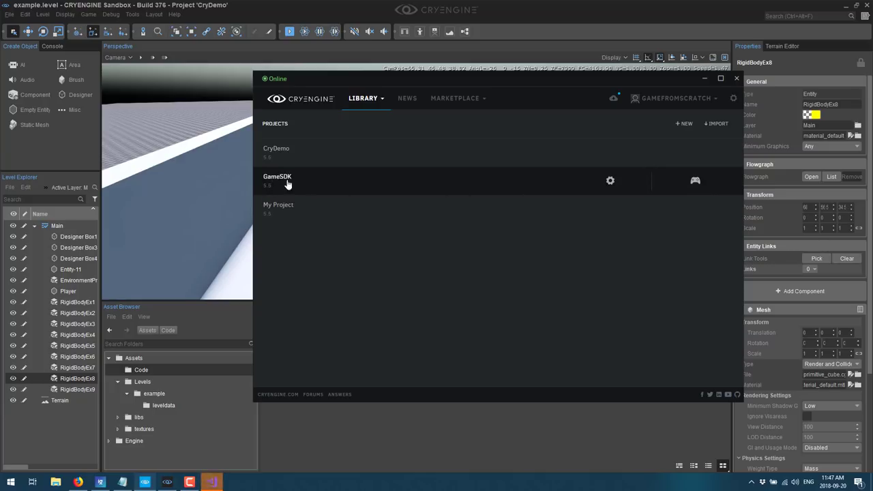
{"action": "left_click", "coordinate": [609, 182]}
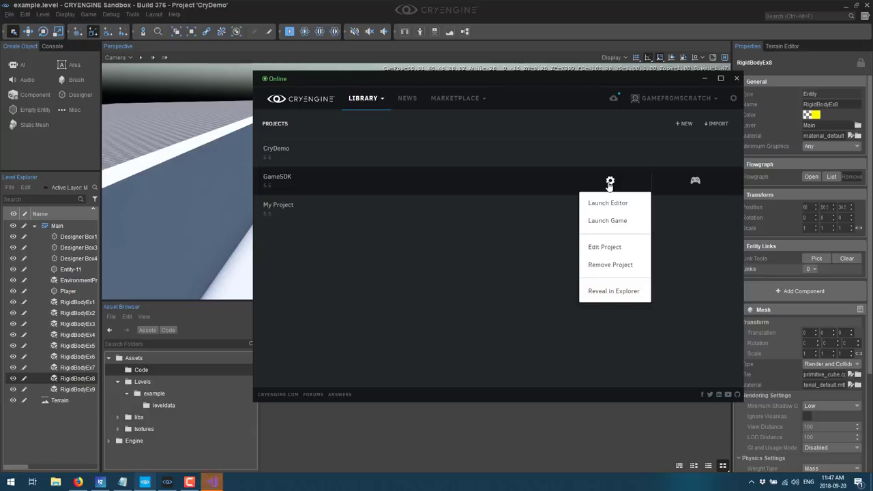
{"action": "left_click", "coordinate": [615, 291]}
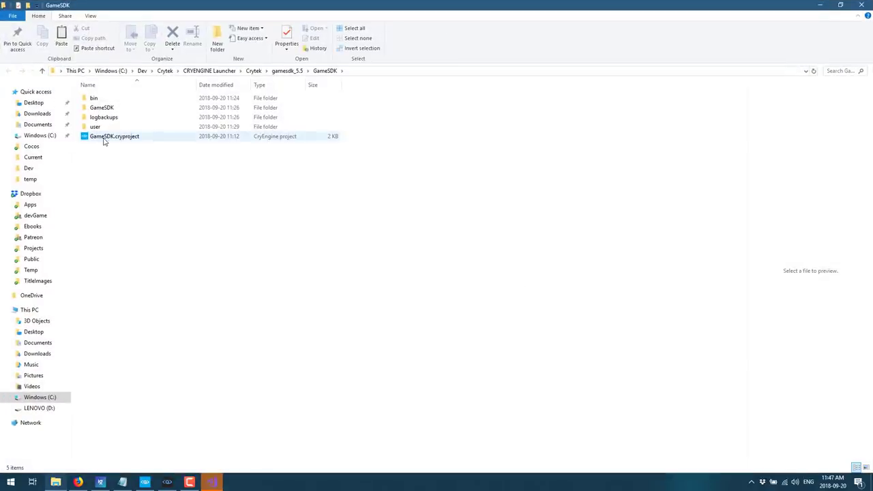
{"action": "right_click", "coordinate": [105, 139]}
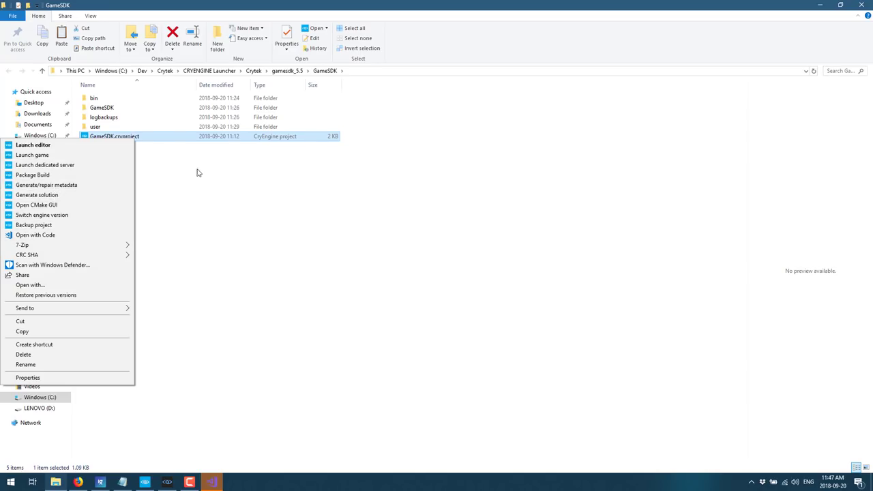
{"action": "left_click", "coordinate": [218, 176]}
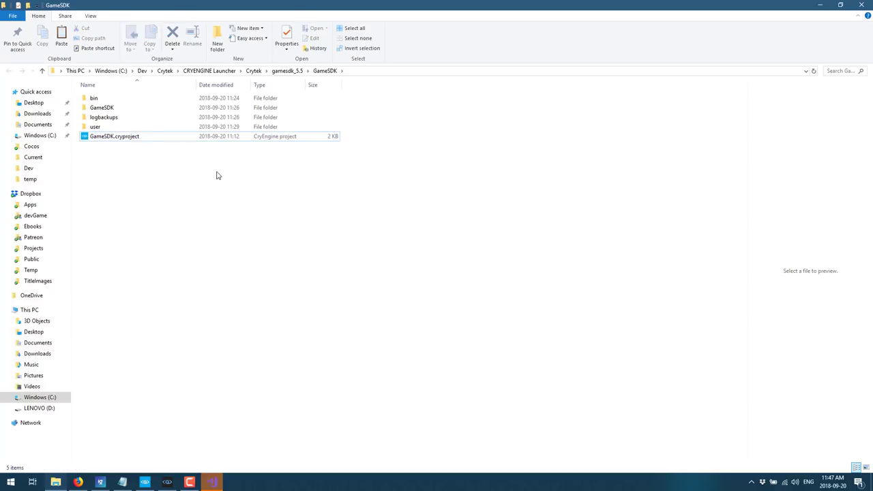
- Cancel the Review Project And Solution Changes dialog and exit Visual Studio
{"action": "left_click", "coordinate": [211, 482]}
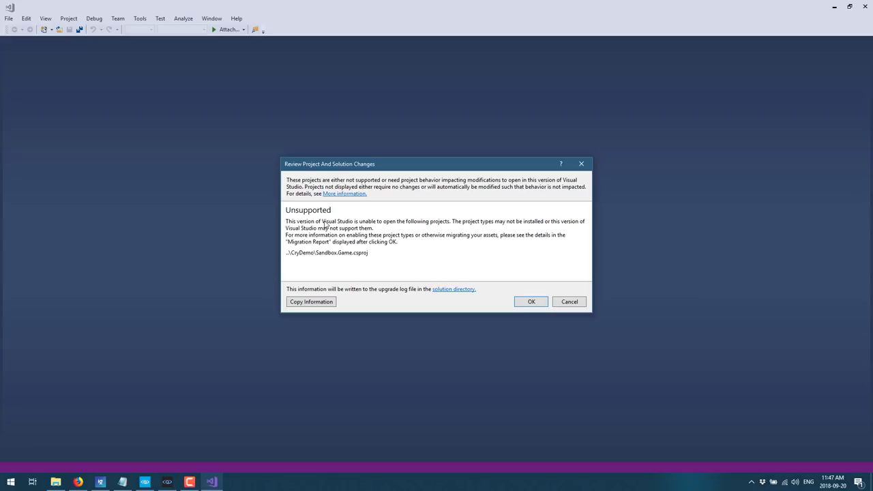
{"action": "left_click", "coordinate": [581, 303]}
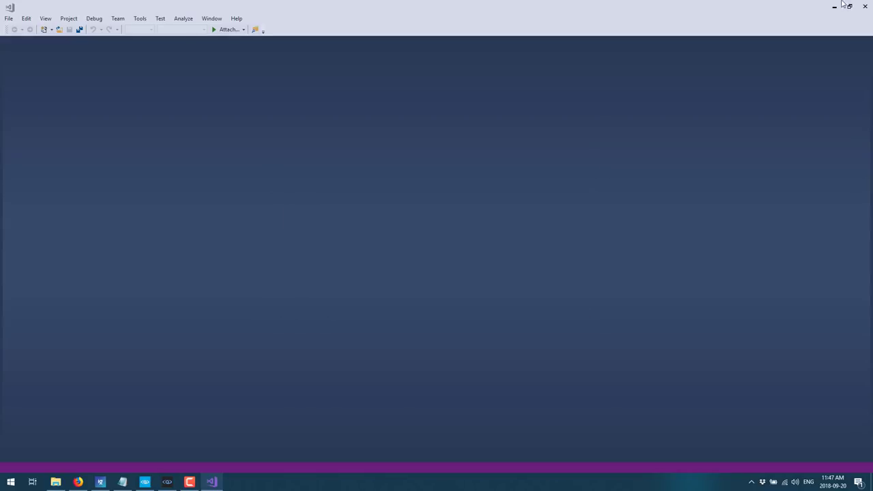
{"action": "left_click", "coordinate": [865, 6]}
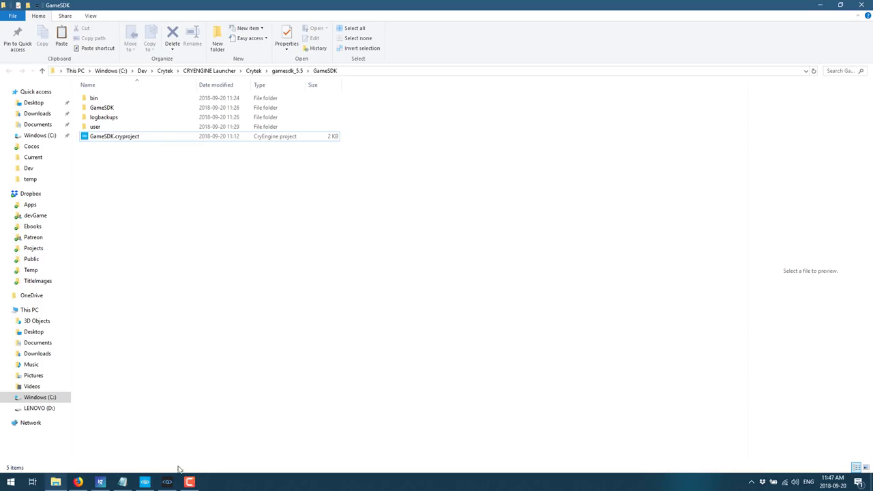
- Return to Sandbox, play example.level in Game mode, then Escape back to editing
{"action": "left_click", "coordinate": [145, 482]}
{"action": "left_click", "coordinate": [167, 482]}
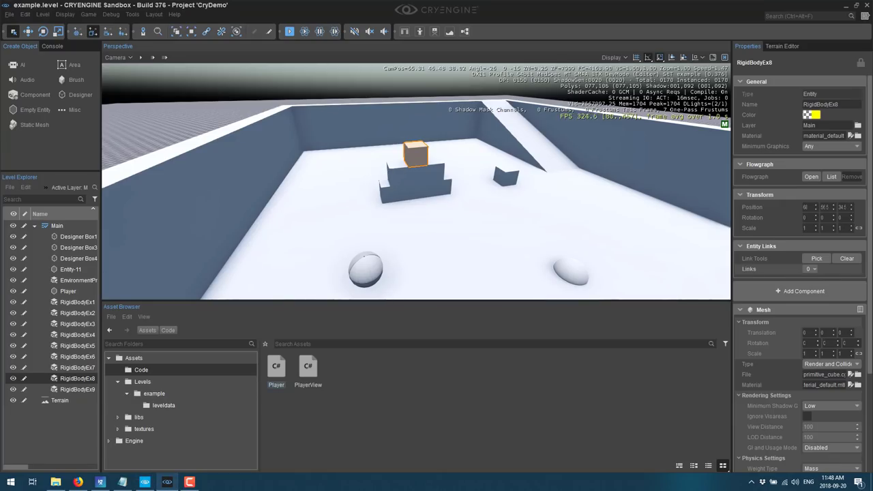
{"action": "left_click", "coordinate": [183, 17]}
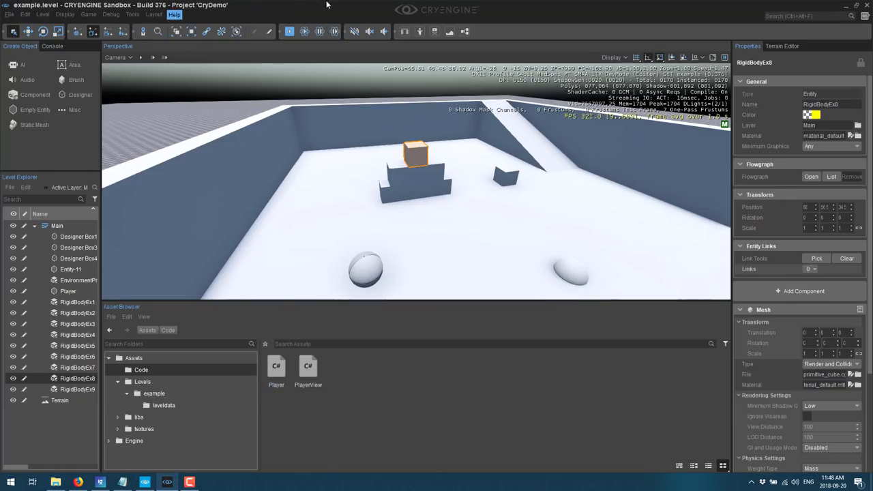
{"action": "left_click", "coordinate": [182, 16]}
{"action": "left_click", "coordinate": [292, 32]}
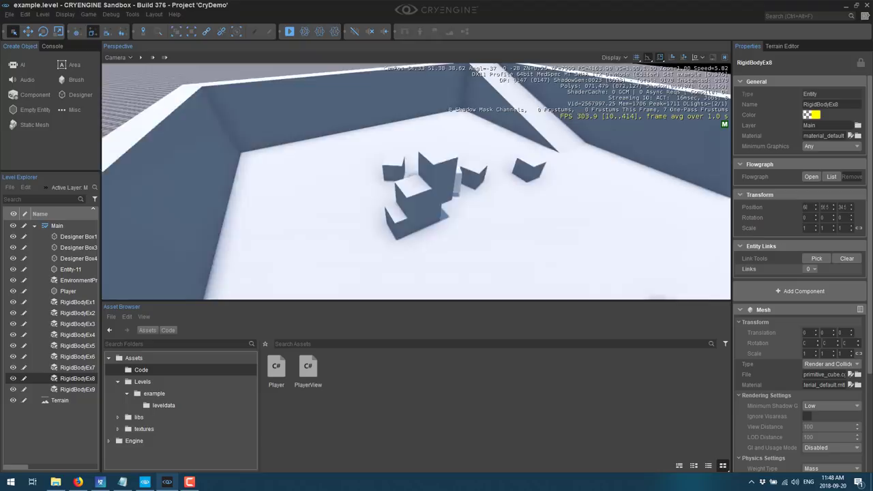
{"action": "key", "text": "Escape"}
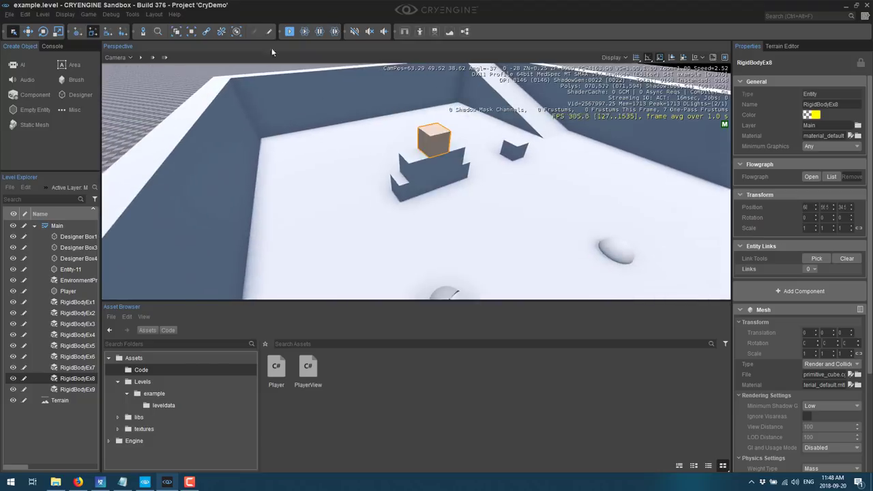
- Open the documentation, expand CRYENGINE V Reference and Basics, then return to the 5.5 Major Release article
{"action": "left_click", "coordinate": [174, 14]}
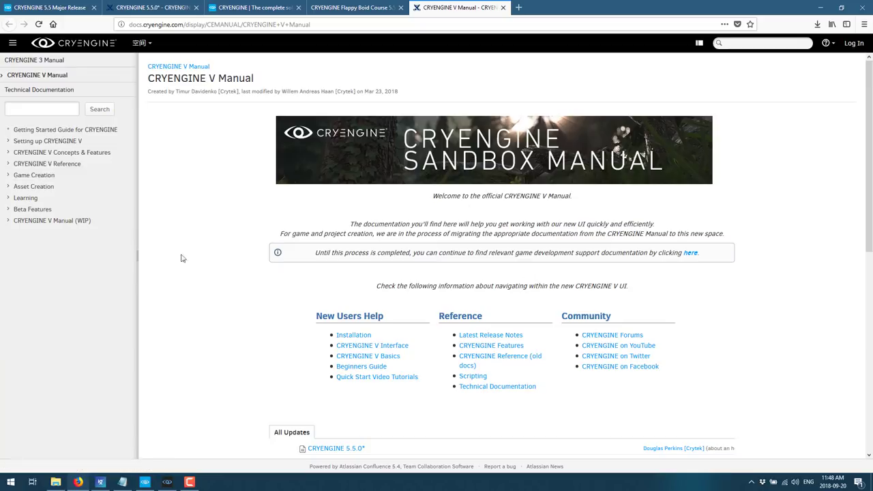
{"action": "left_click", "coordinate": [9, 164]}
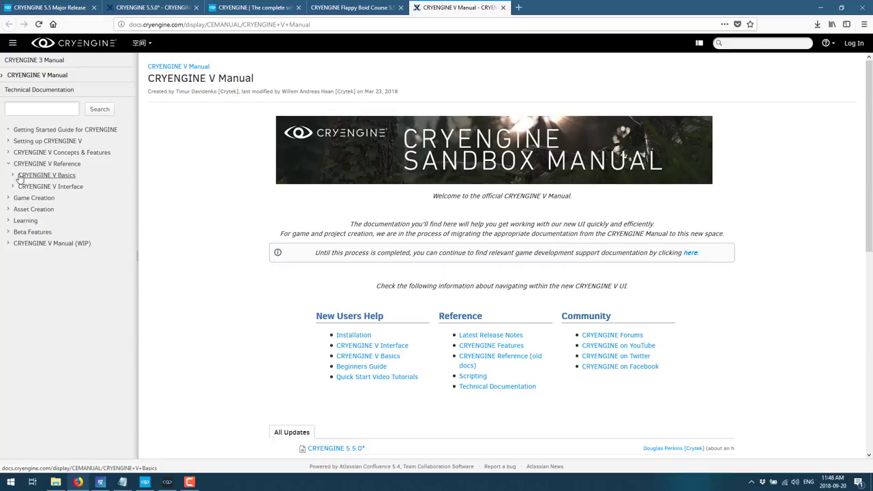
{"action": "left_click", "coordinate": [14, 177]}
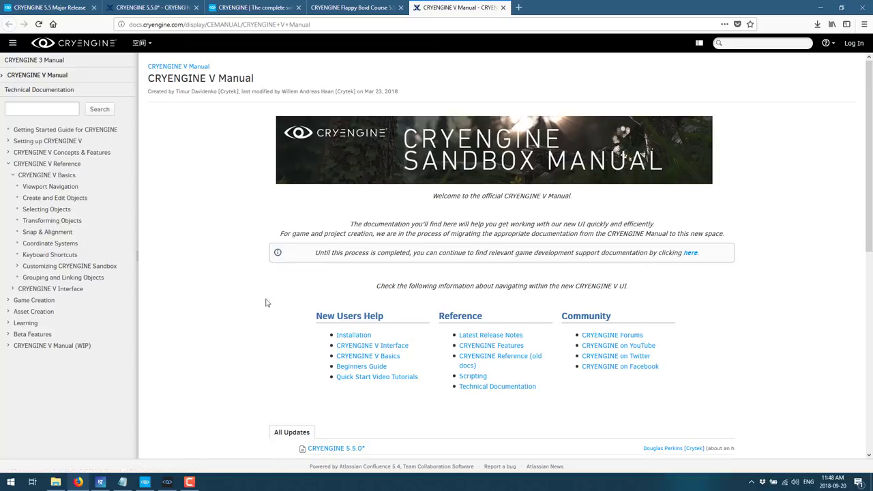
{"action": "left_click", "coordinate": [66, 7]}
{"action": "scroll", "coordinate": [559, 302], "scroll_direction": "up", "scroll_amount": 20}
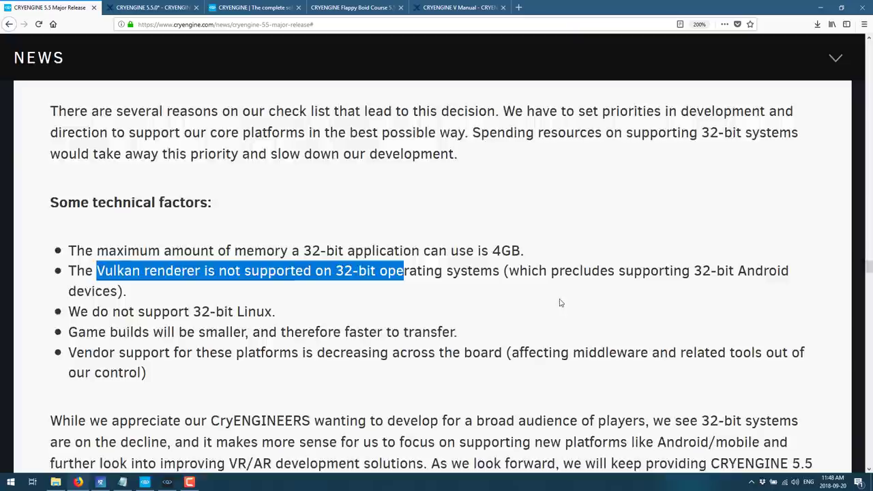
{"action": "scroll", "coordinate": [559, 300], "scroll_direction": "up", "scroll_amount": 10}
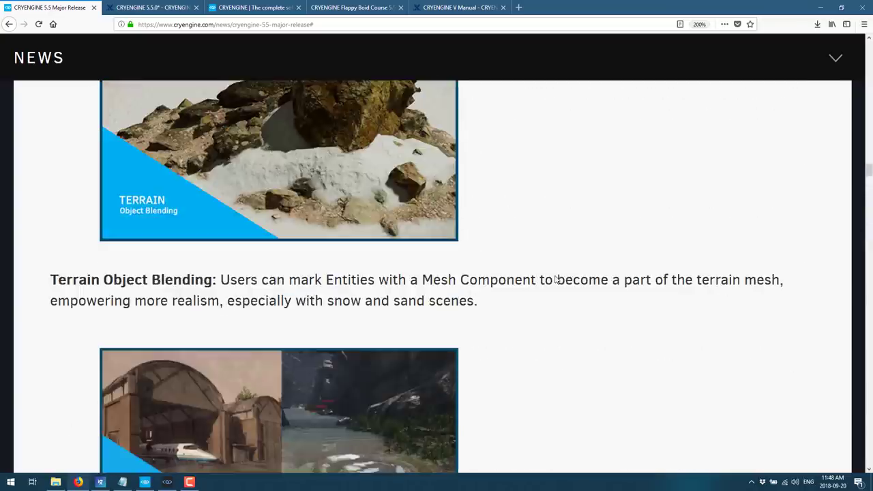